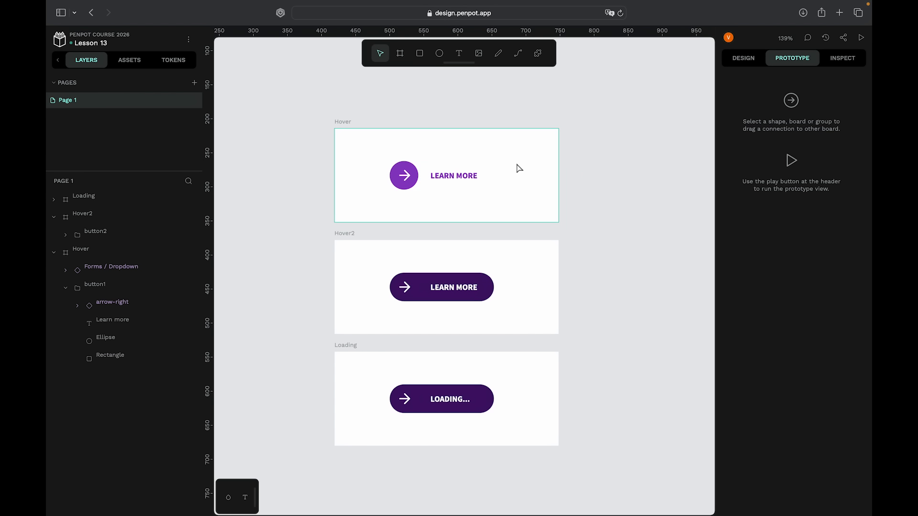
pyautogui.scroll(3, 520, 168)
pyautogui.scroll(-1, 520, 168)
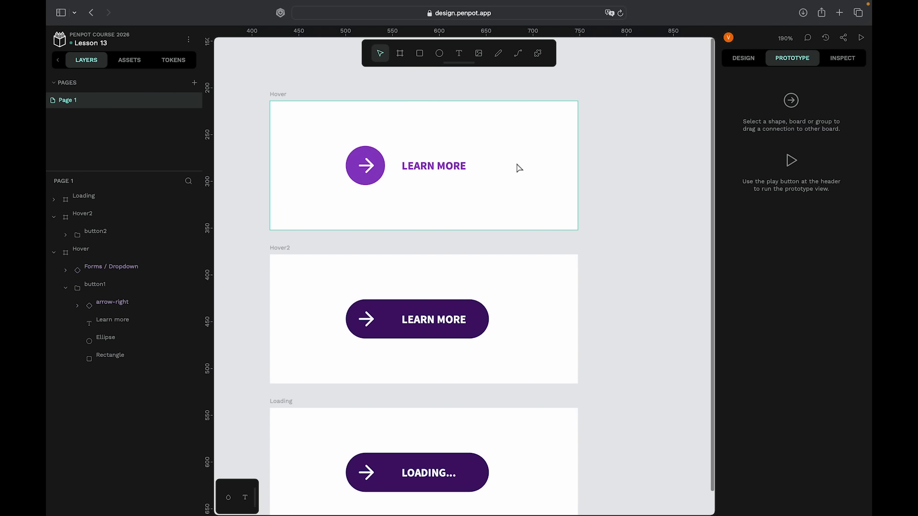
pyautogui.scroll(-2, 549, 164)
pyautogui.scroll(-1, 549, 163)
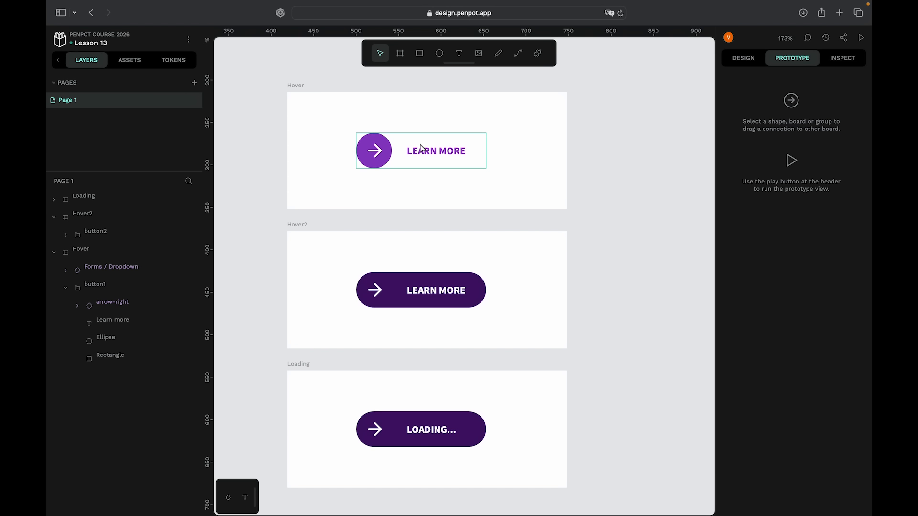
pyautogui.scroll(-1, 421, 149)
pyautogui.hscroll(-1, 420, 148)
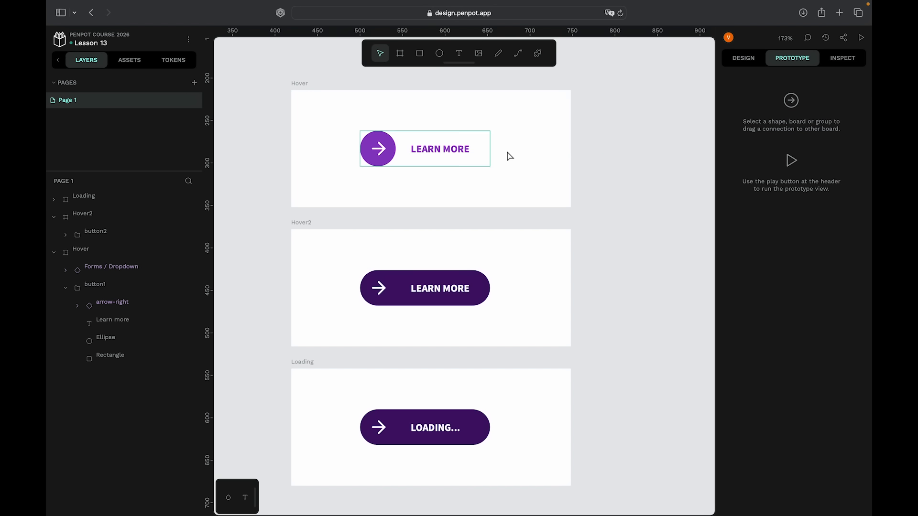
pyautogui.scroll(1, 523, 150)
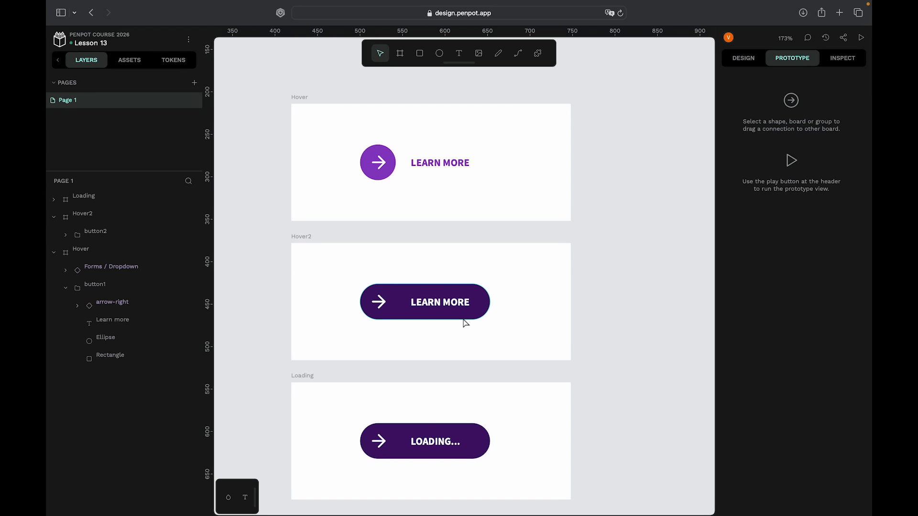
pyautogui.scroll(-3, 466, 324)
pyautogui.scroll(-2, 465, 323)
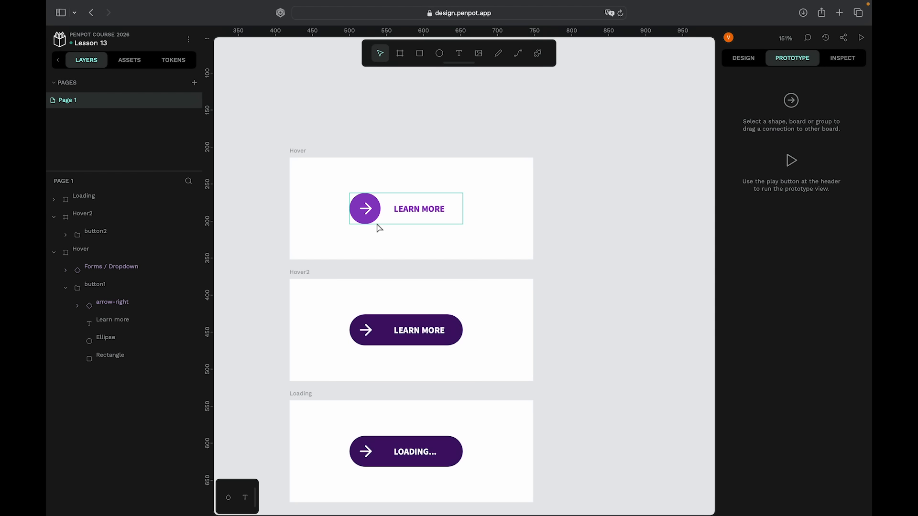
pyautogui.scroll(2, 343, 176)
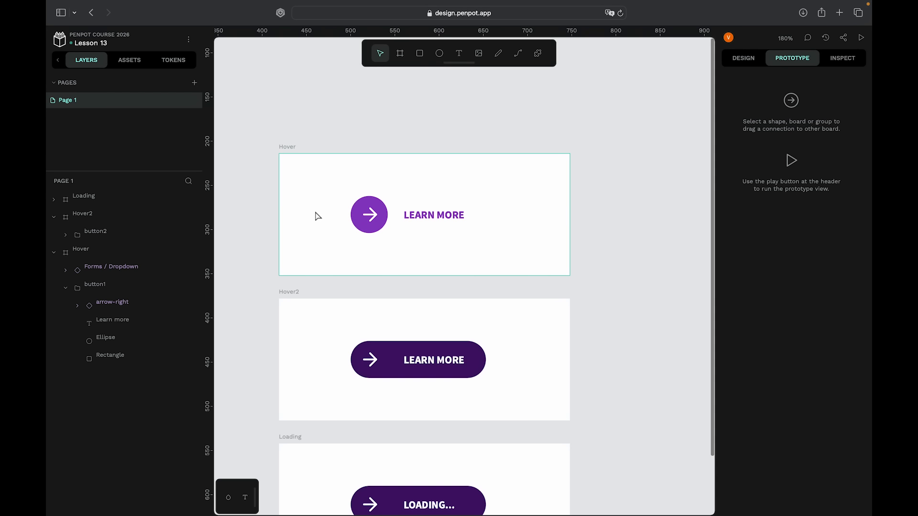
# - Add an interaction to the arrow button's ellipse in the Hover board and set its trigger to Mouse enter
pyautogui.keyDown('super'); pyautogui.click(384, 209); pyautogui.keyUp('super')
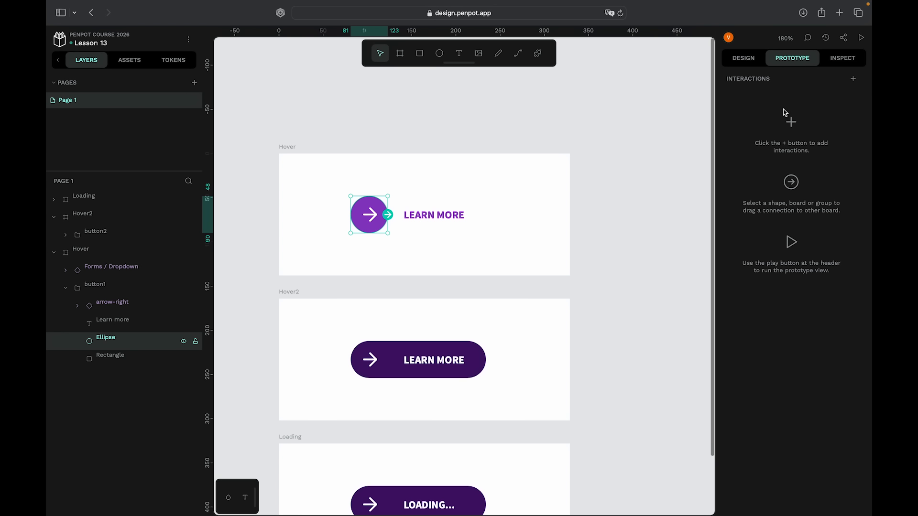
pyautogui.click(854, 79)
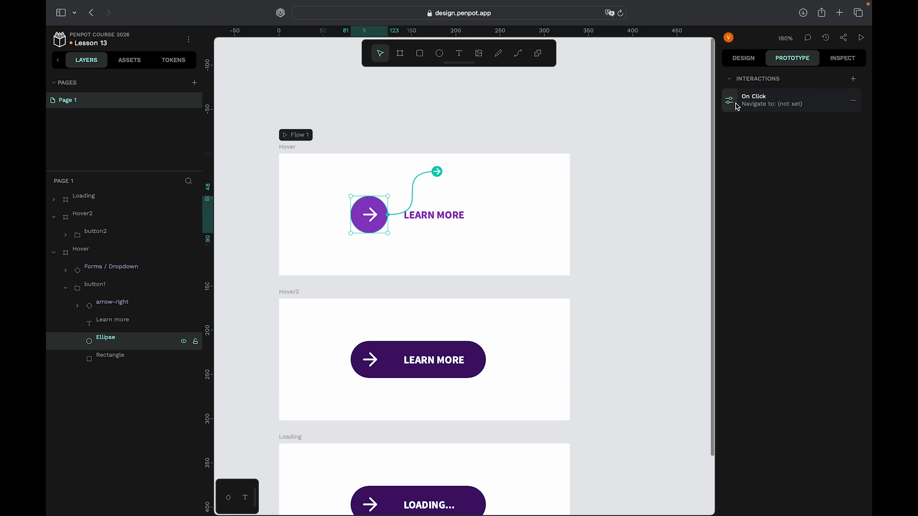
pyautogui.click(730, 103)
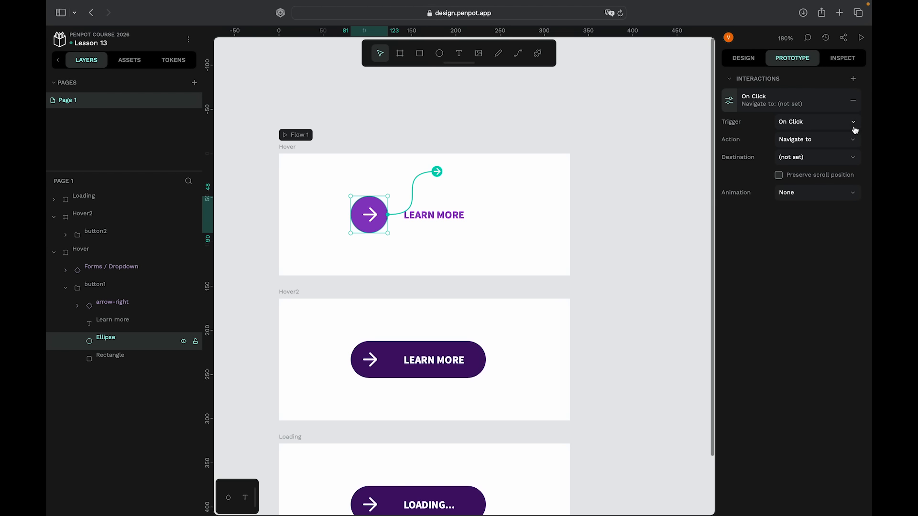
pyautogui.click(854, 125)
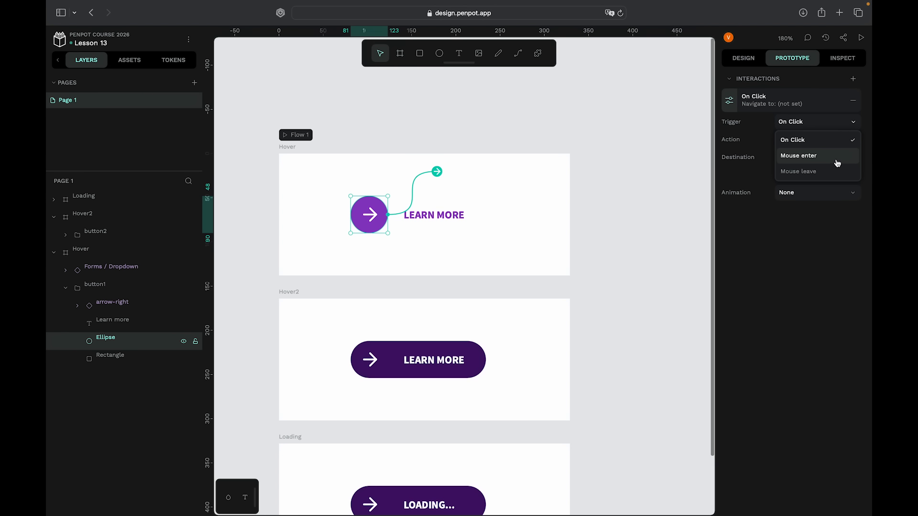
pyautogui.click(833, 161)
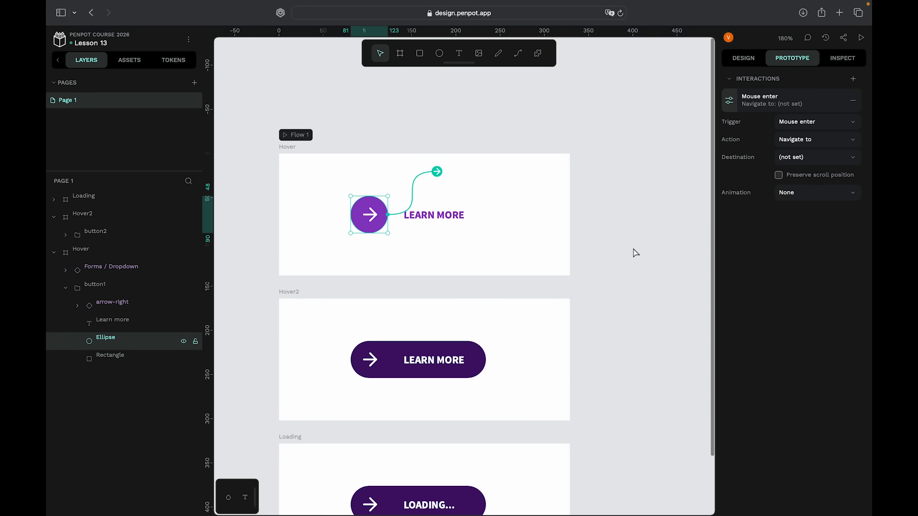
# - Set the interaction's destination to the Hover2 board and its animation to Dissolve
pyautogui.press('-')
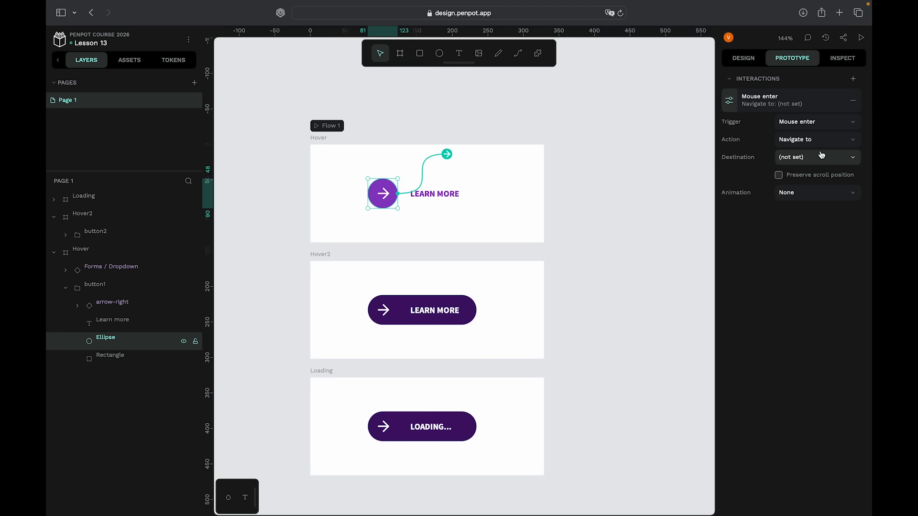
pyautogui.click(819, 160)
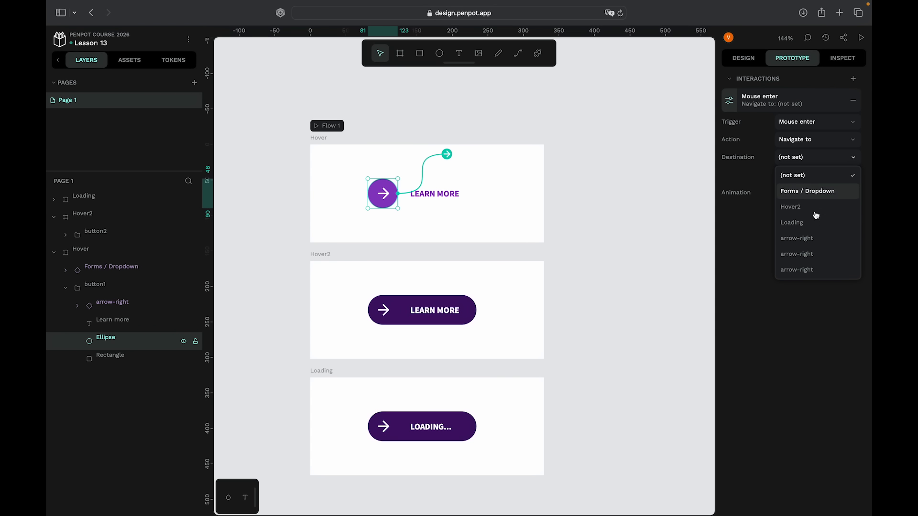
pyautogui.click(816, 207)
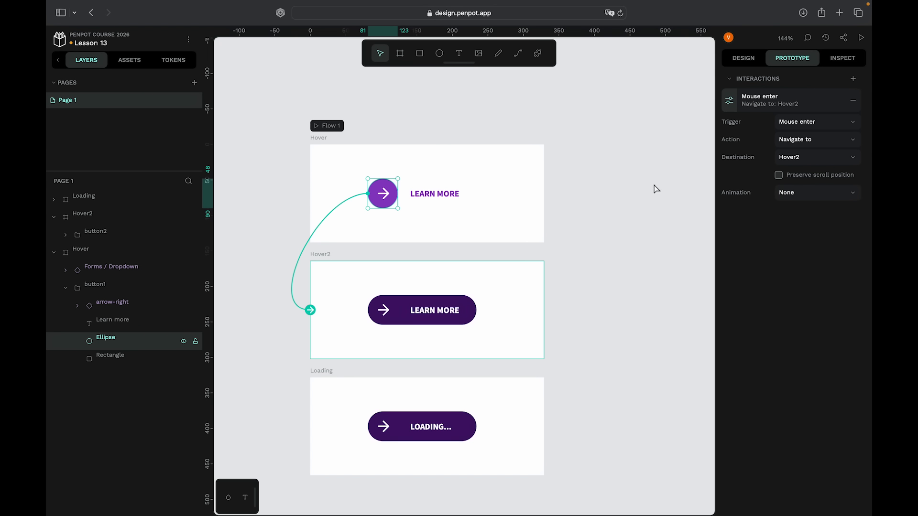
pyautogui.click(802, 201)
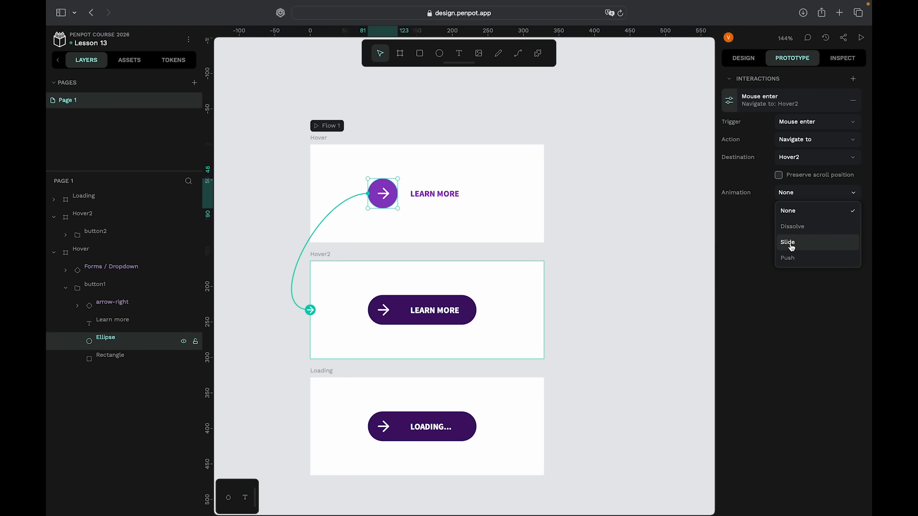
pyautogui.click(799, 229)
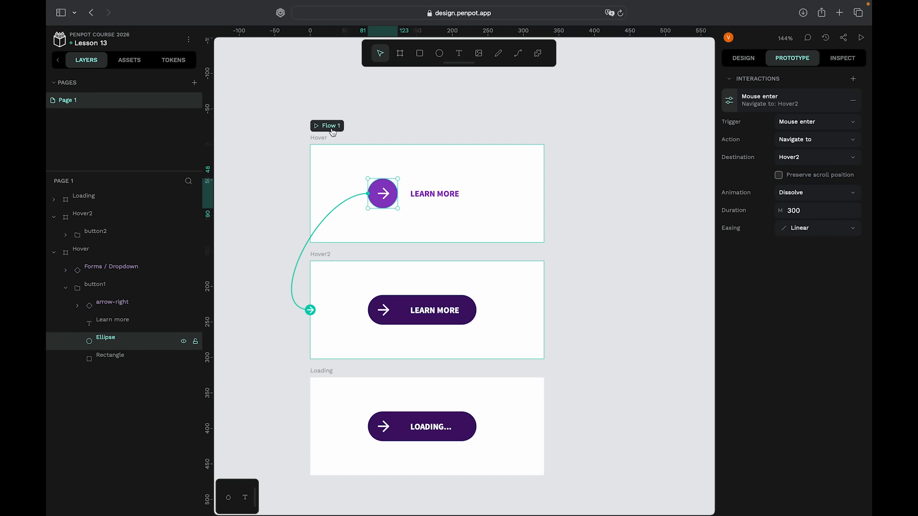
# - Preview Flow 1 in view mode to test the hover transition, then return to the editor
pyautogui.click(328, 128)
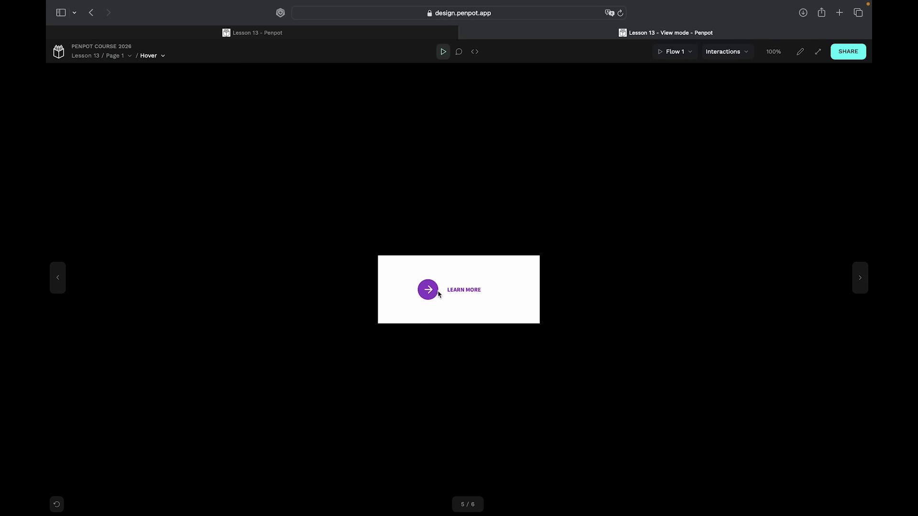
pyautogui.moveTo(429, 298)
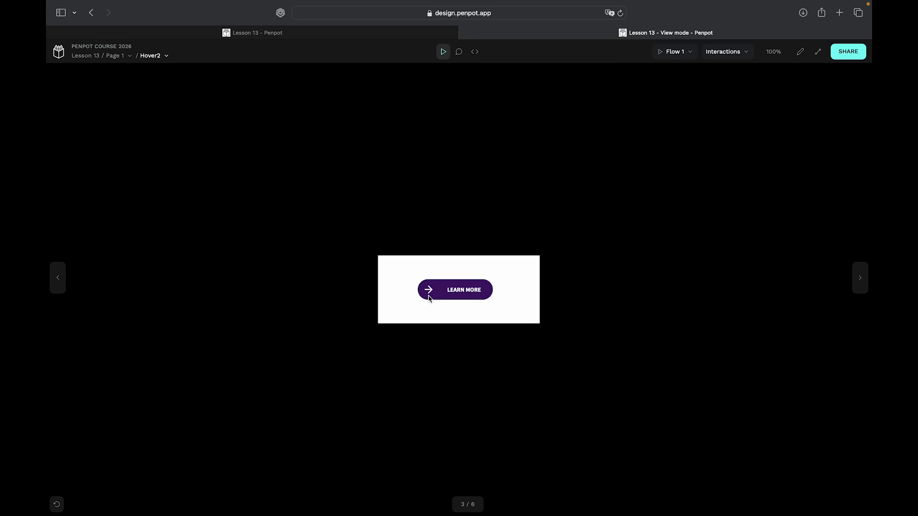
pyautogui.press('f')
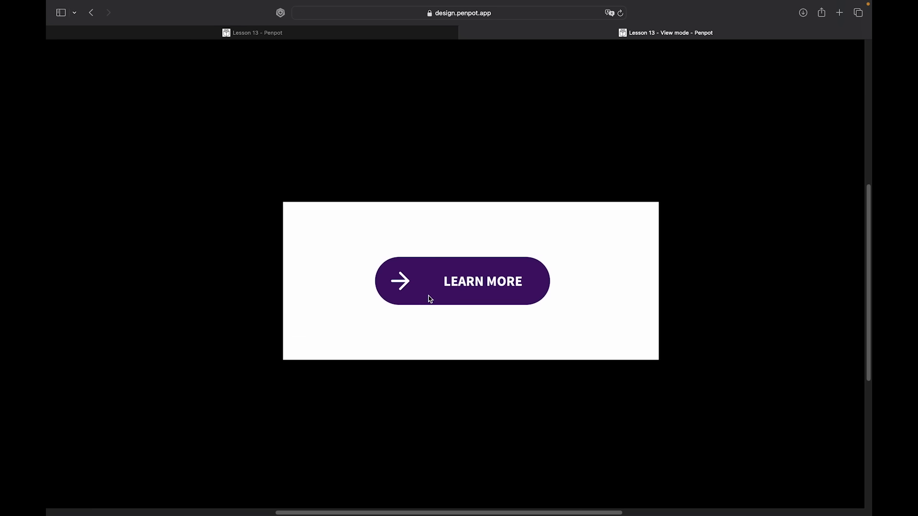
pyautogui.hscroll(2, 508, 214)
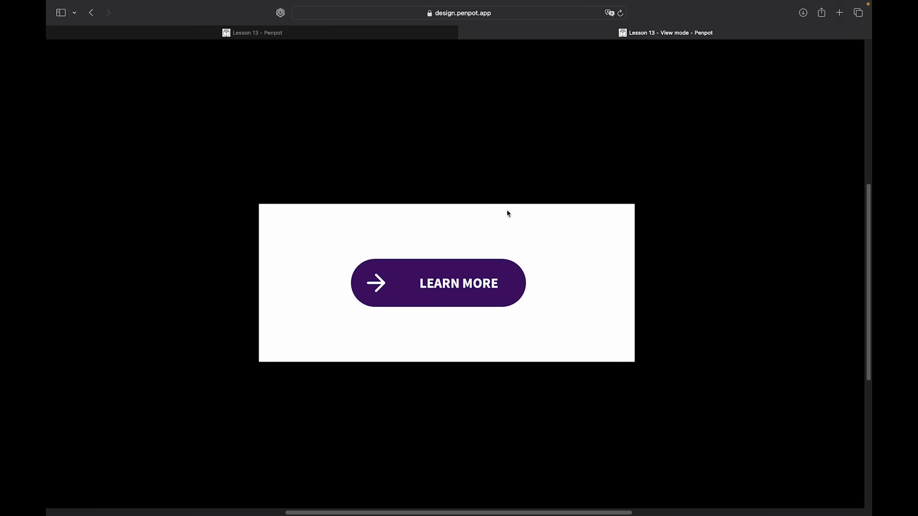
pyautogui.click(458, 30)
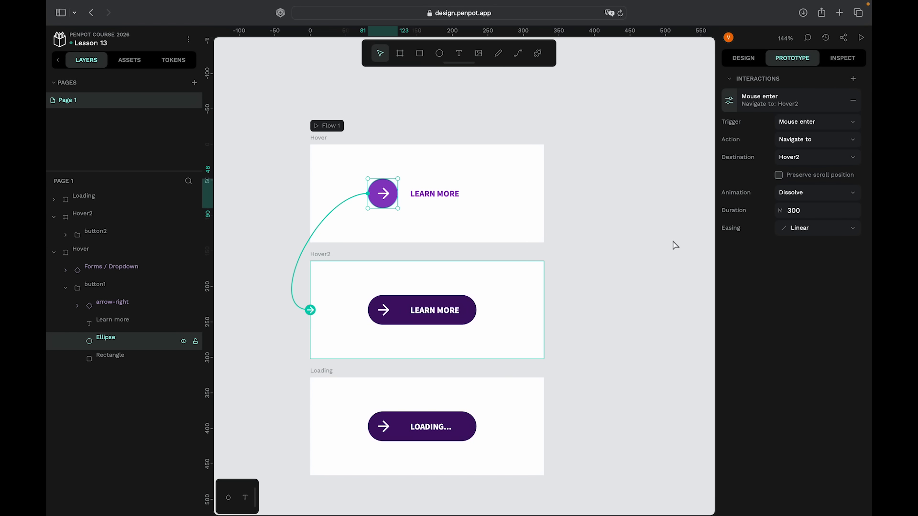
# - Set the Dissolve animation duration to 1000 ms
pyautogui.click(805, 225)
pyautogui.click(806, 215)
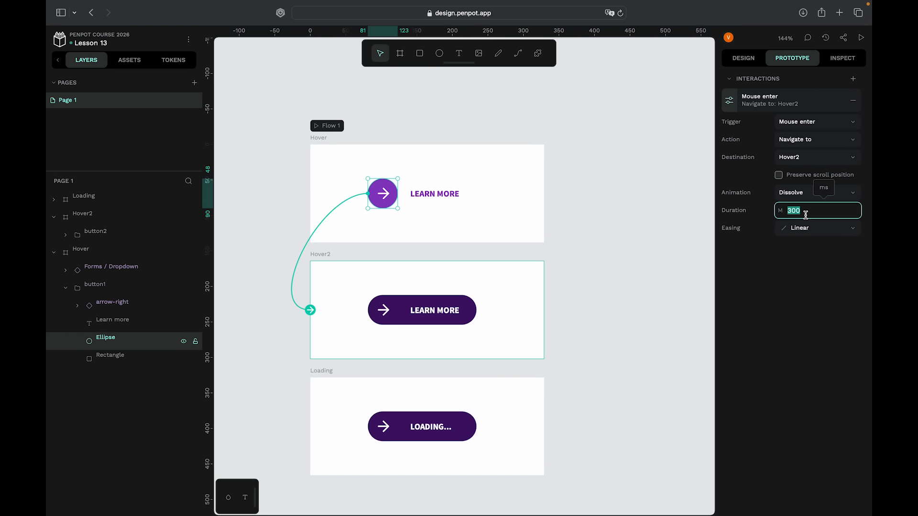
pyautogui.write('1000')
pyautogui.click(563, 289)
# - Preview Flow 1 again to check the slower hover transition, then close the preview tab
pyautogui.click(334, 126)
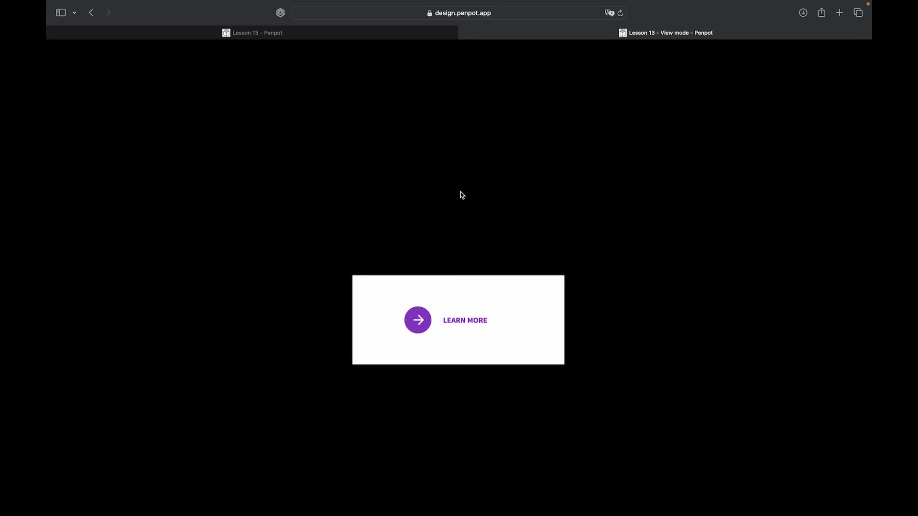
pyautogui.scroll(-1, 460, 192)
pyautogui.click(383, 326)
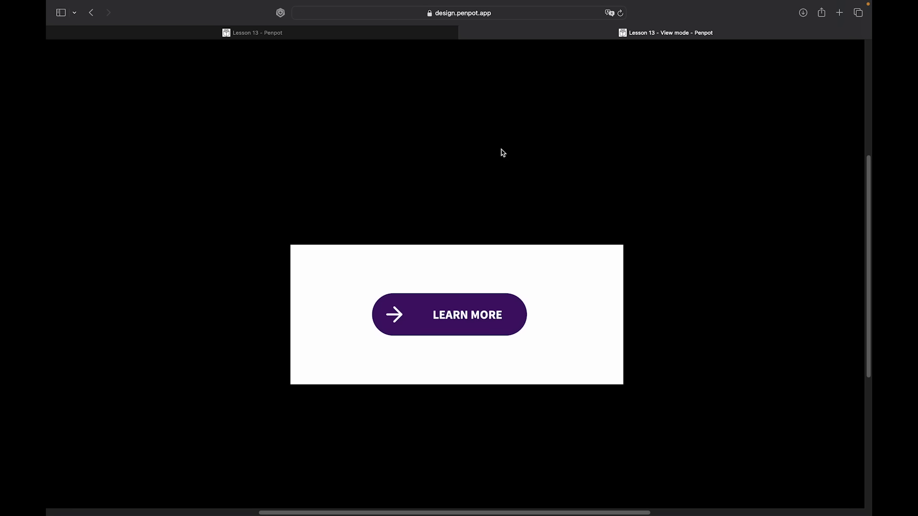
pyautogui.scroll(-2, 631, 155)
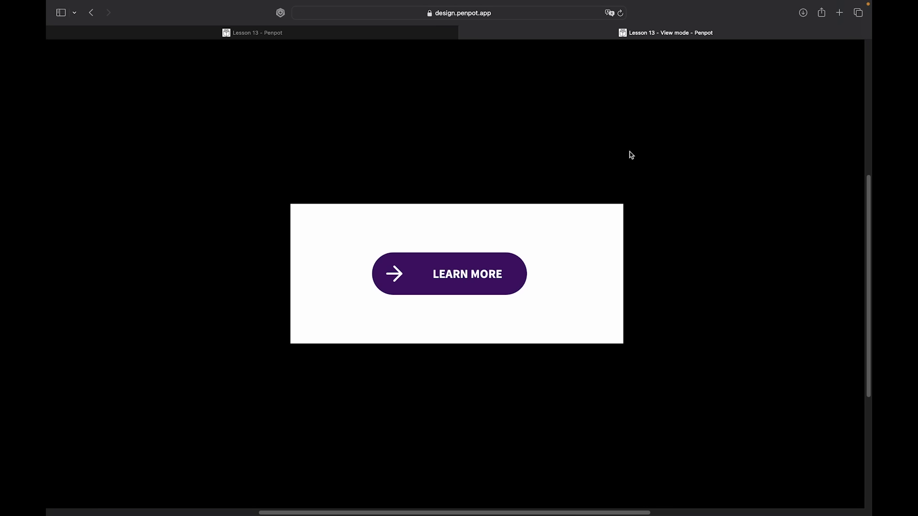
pyautogui.hscroll(1, 632, 156)
pyautogui.scroll(-1, 632, 155)
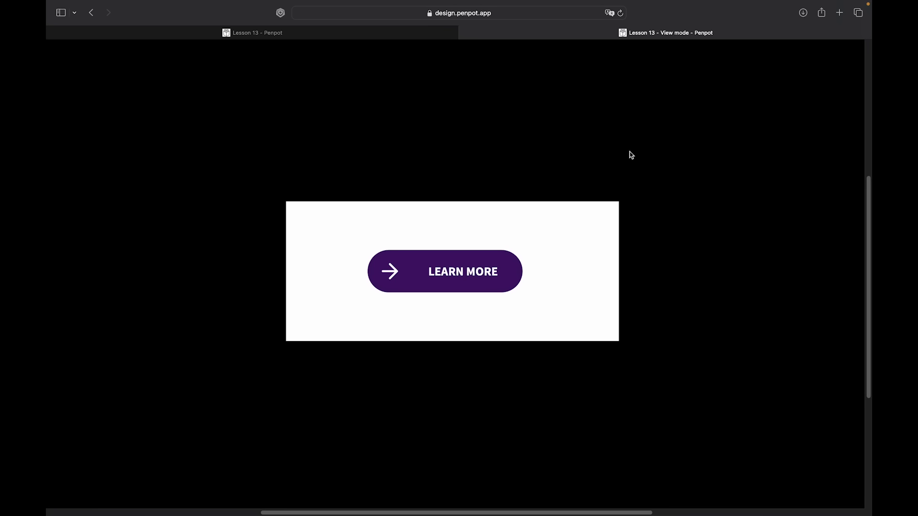
pyautogui.scroll(-2, 631, 155)
pyautogui.hscroll(1, 631, 155)
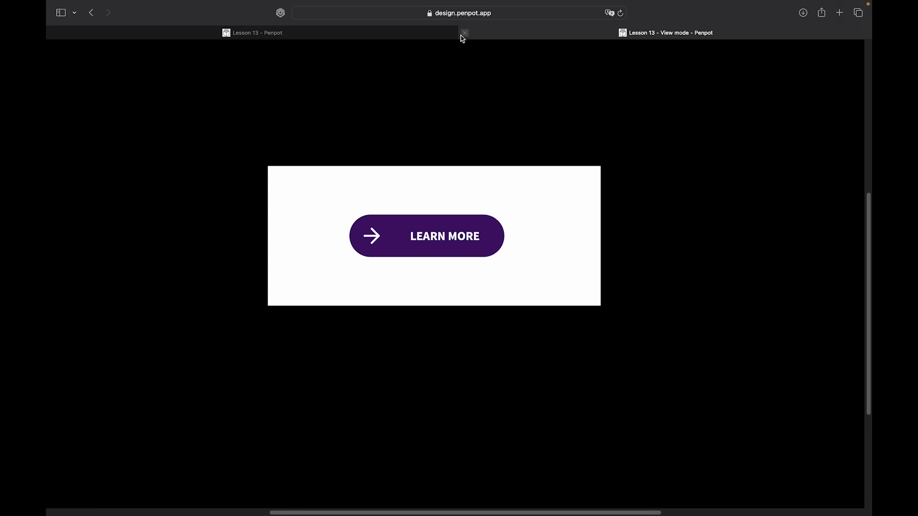
pyautogui.click(464, 33)
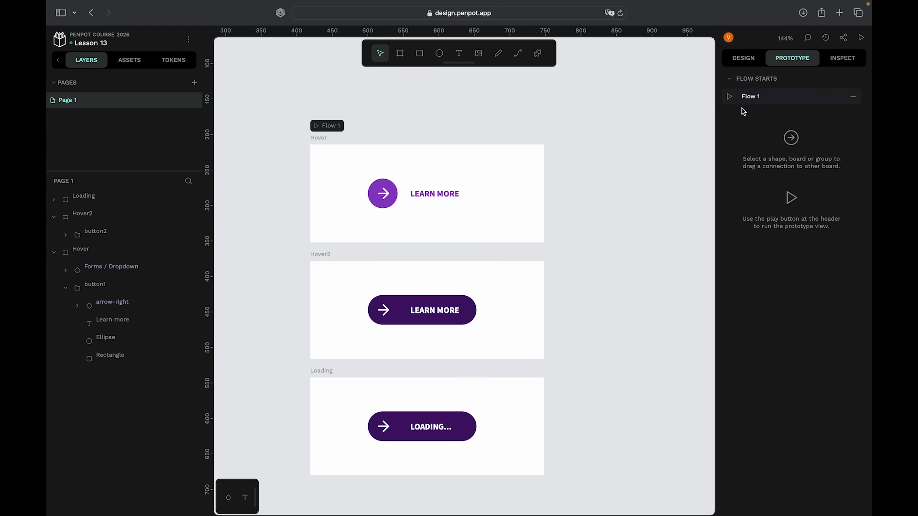
# - Reselect the ellipse and change its Mouse enter interaction's action to Open overlay
pyautogui.click(444, 209)
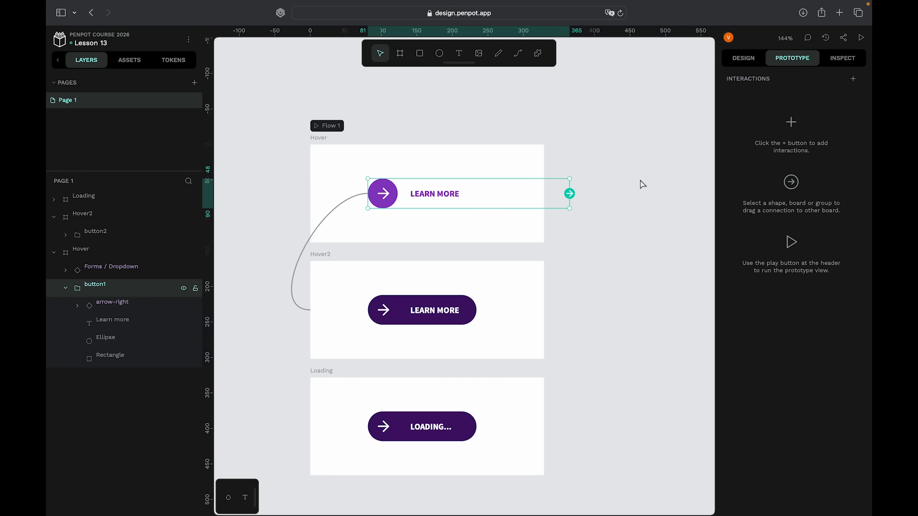
pyautogui.doubleClick(392, 195)
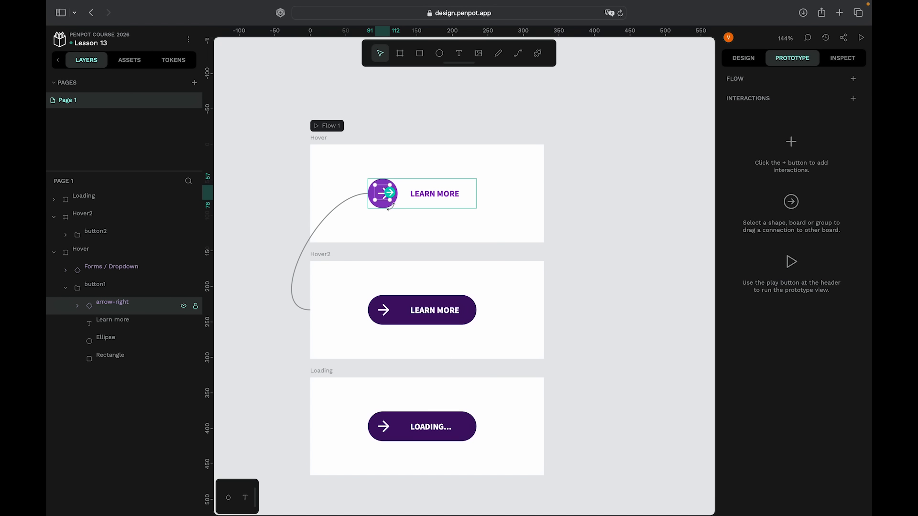
pyautogui.click(396, 204)
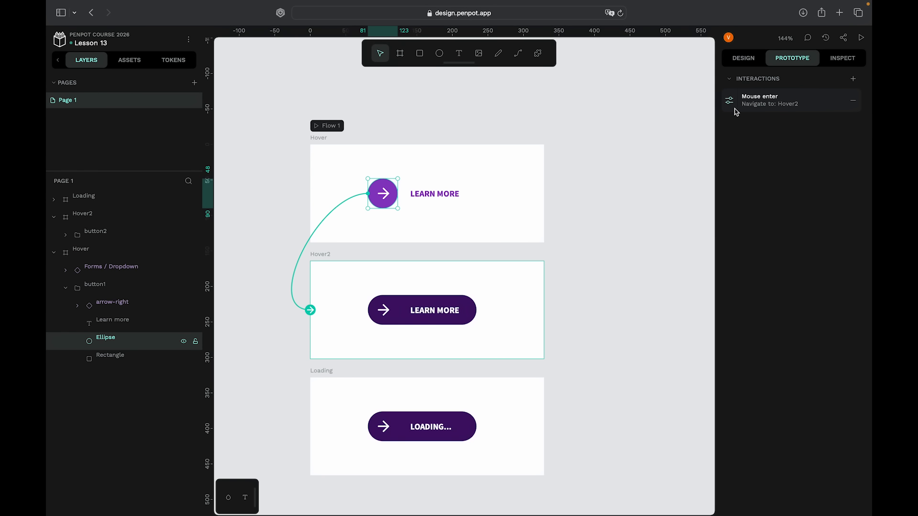
pyautogui.click(735, 108)
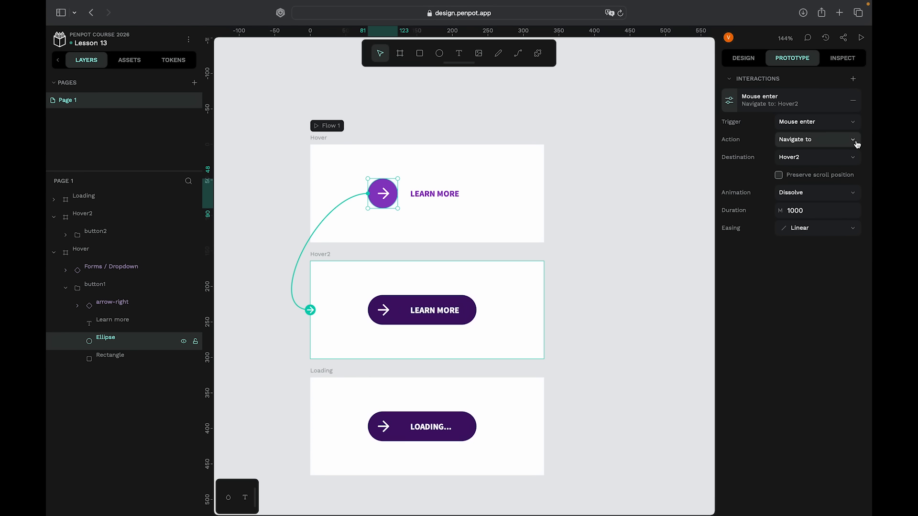
pyautogui.click(854, 143)
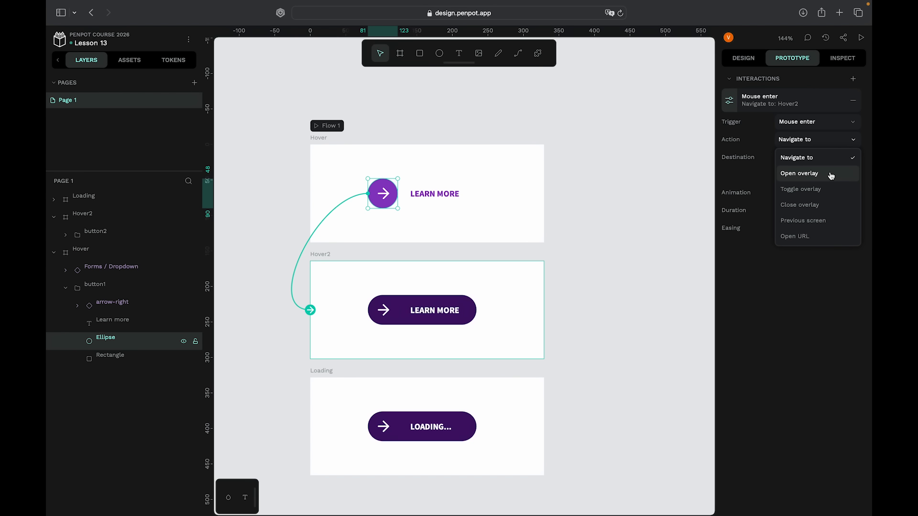
pyautogui.click(832, 174)
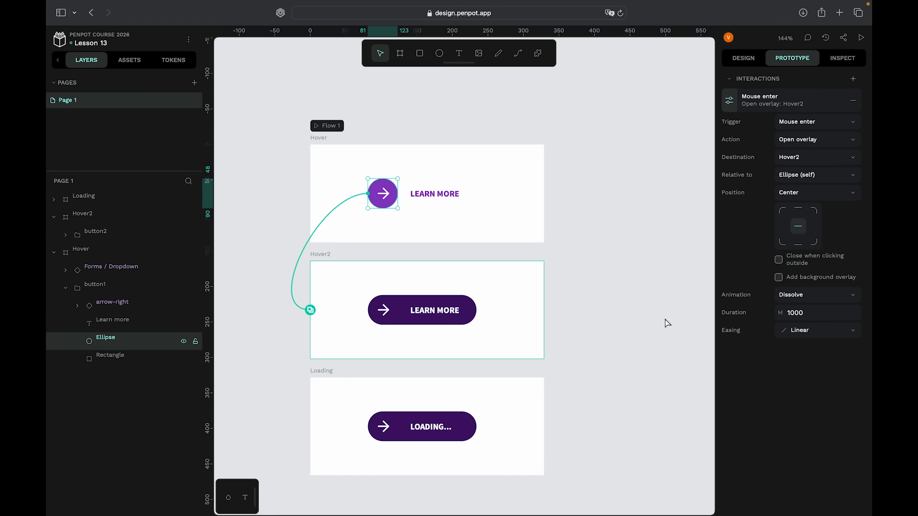
pyautogui.click(804, 176)
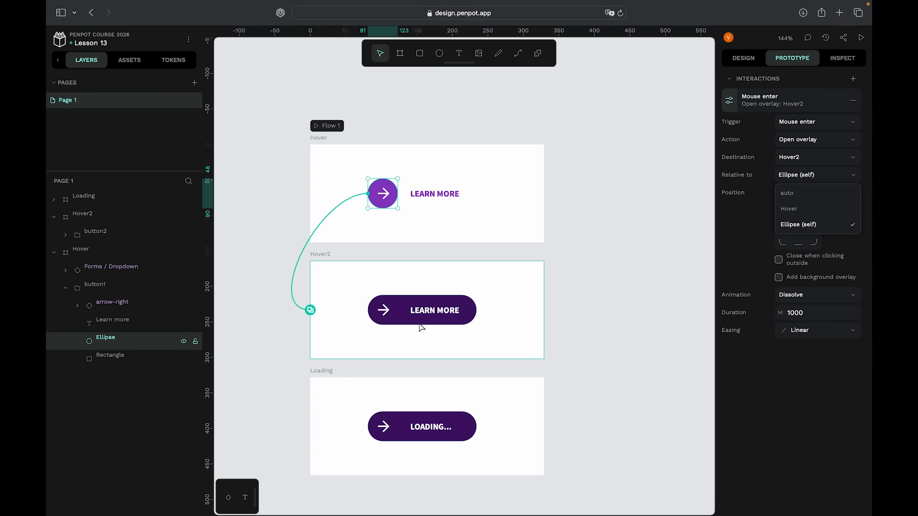
pyautogui.scroll(3, 402, 336)
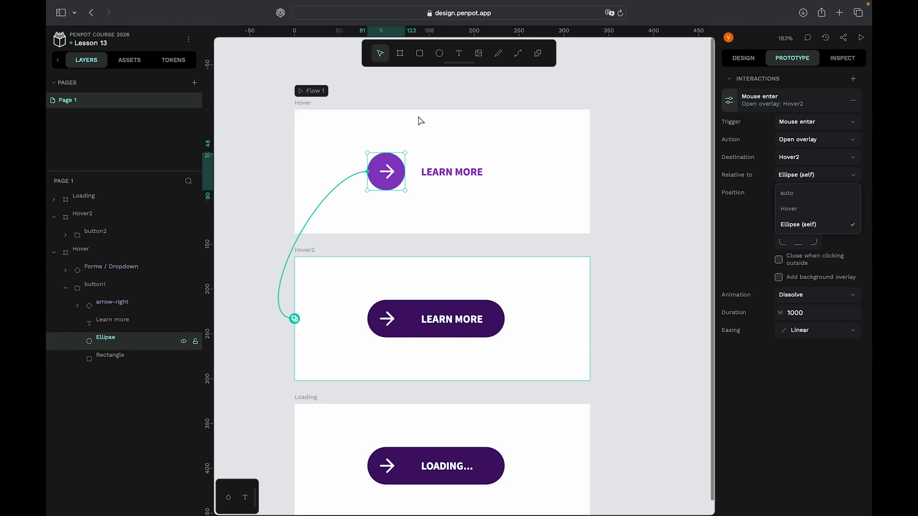
pyautogui.click(778, 224)
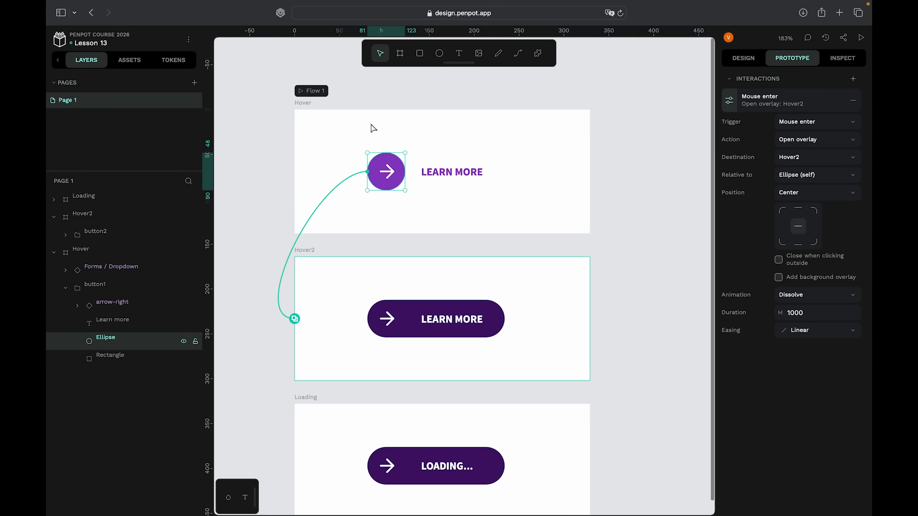
# - Preview Flow 1 to test the hover overlay on the Learn More button, then return to the editor
pyautogui.scroll(-3, 585, 205)
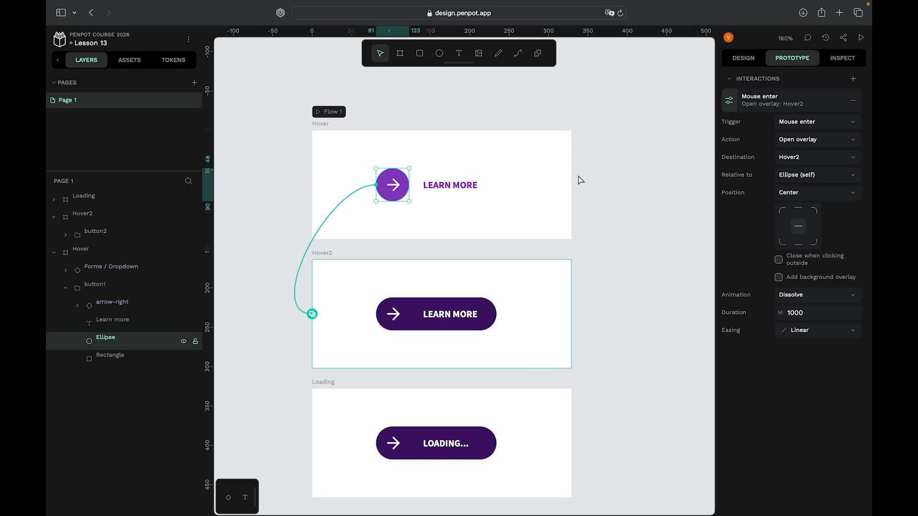
pyautogui.click(318, 112)
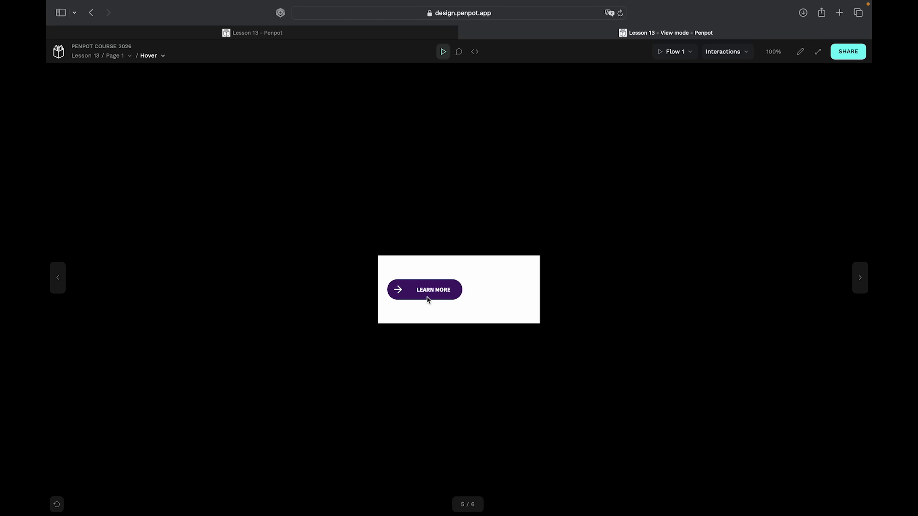
pyautogui.scroll(5, 427, 297)
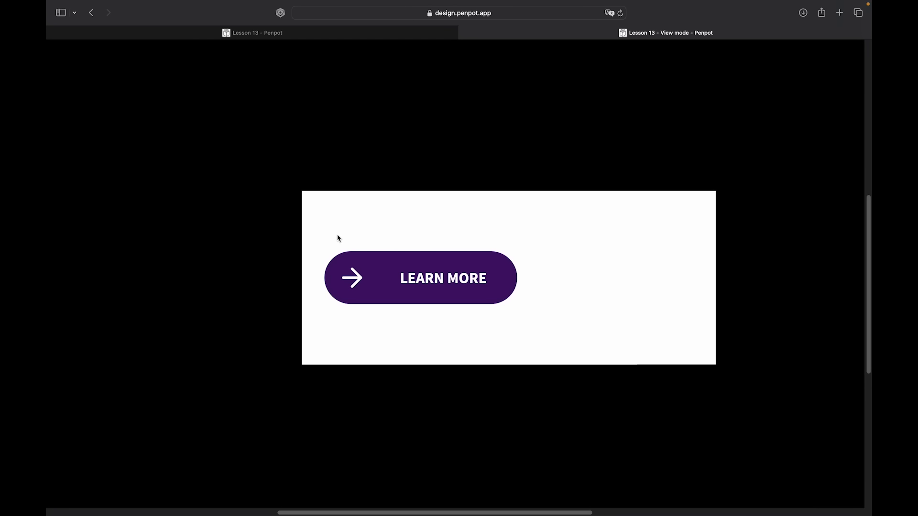
pyautogui.scroll(-3, 429, 154)
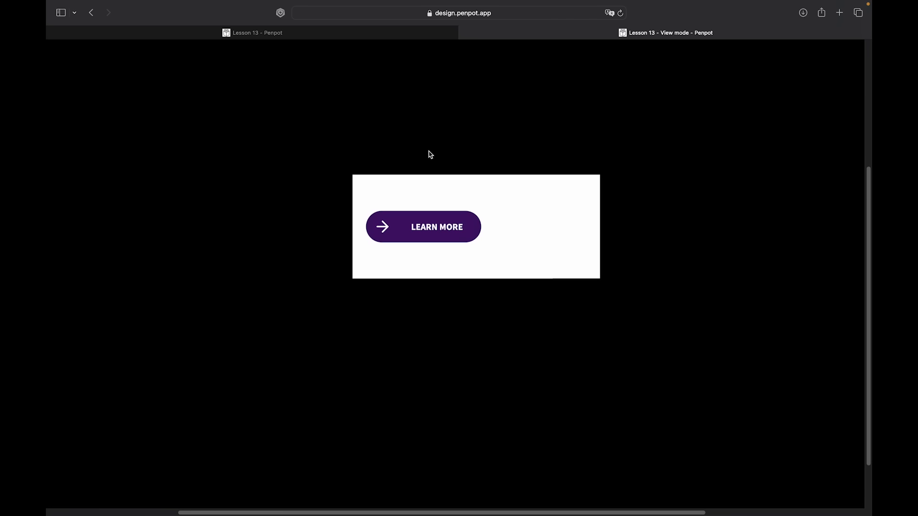
pyautogui.scroll(2, 430, 154)
pyautogui.scroll(2, 539, 189)
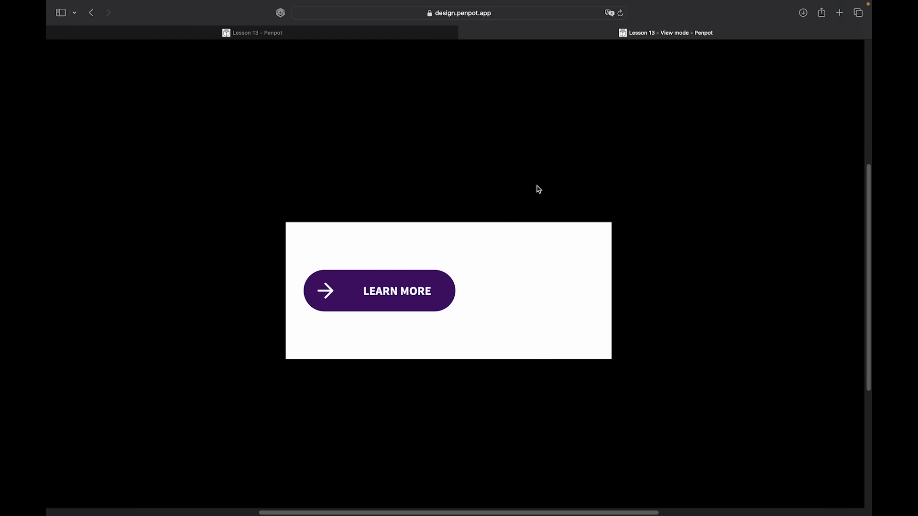
pyautogui.click(465, 37)
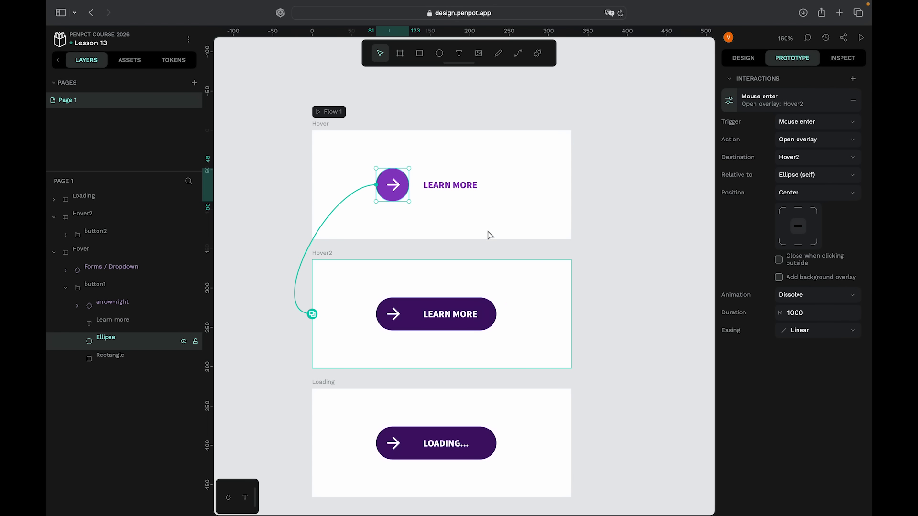
# - Set the ellipse's overlay to be positioned relative to the Hover board
pyautogui.scroll(3, 436, 163)
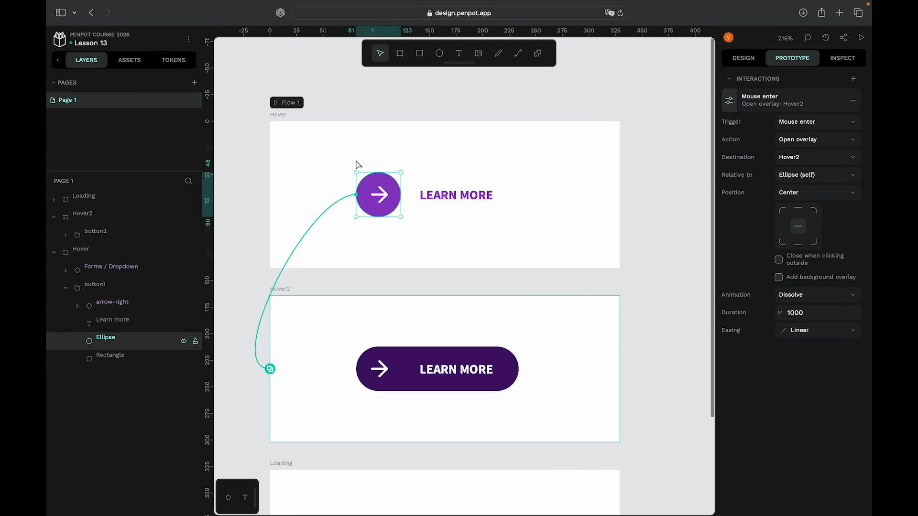
pyautogui.scroll(-1, 519, 261)
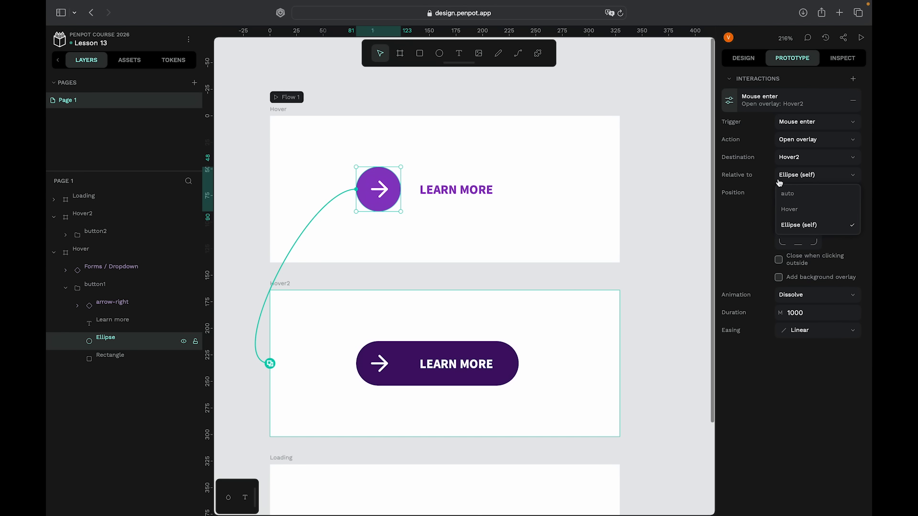
pyautogui.click(780, 177)
pyautogui.click(792, 211)
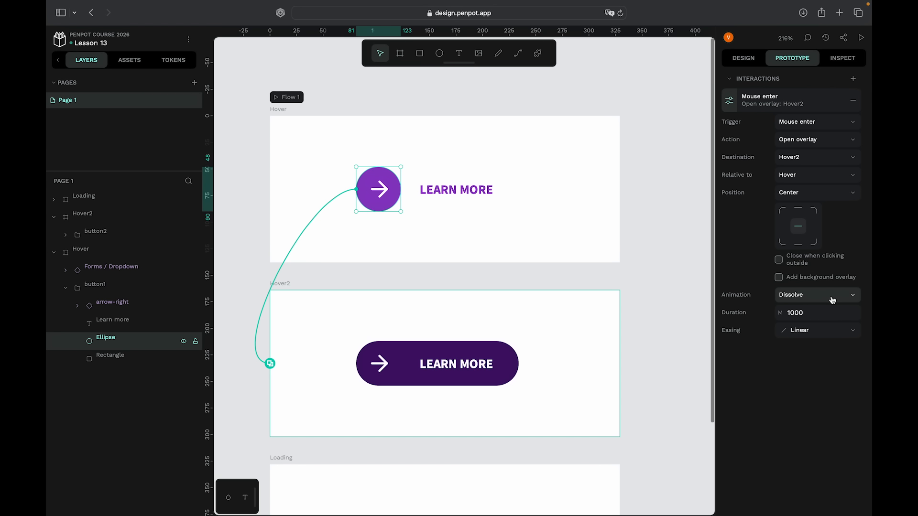
# - Set the Dissolve animation duration to 300 ms
pyautogui.click(833, 312)
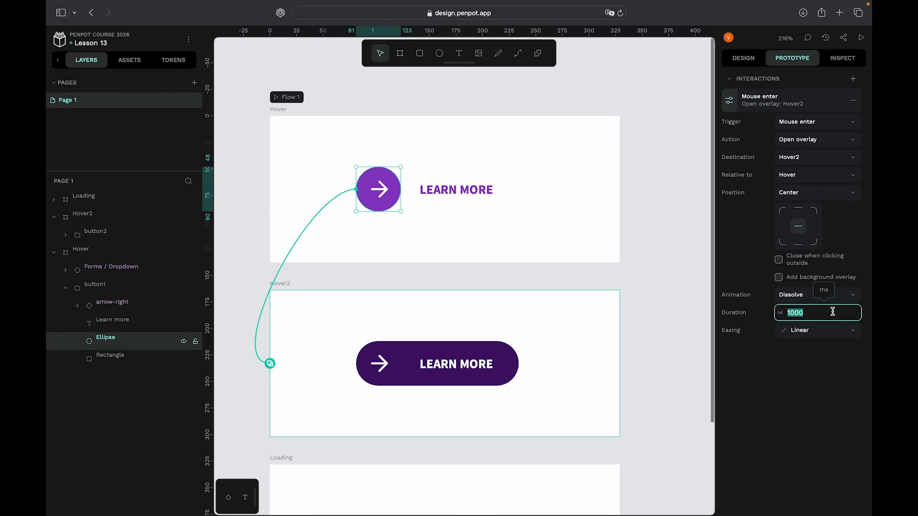
pyautogui.write('300')
pyautogui.scroll(-2, 570, 290)
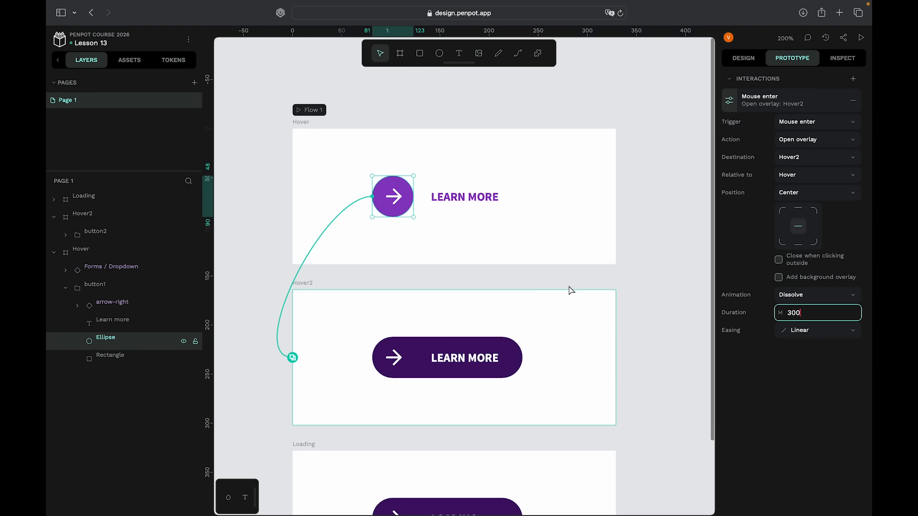
pyautogui.hscroll(1, 570, 290)
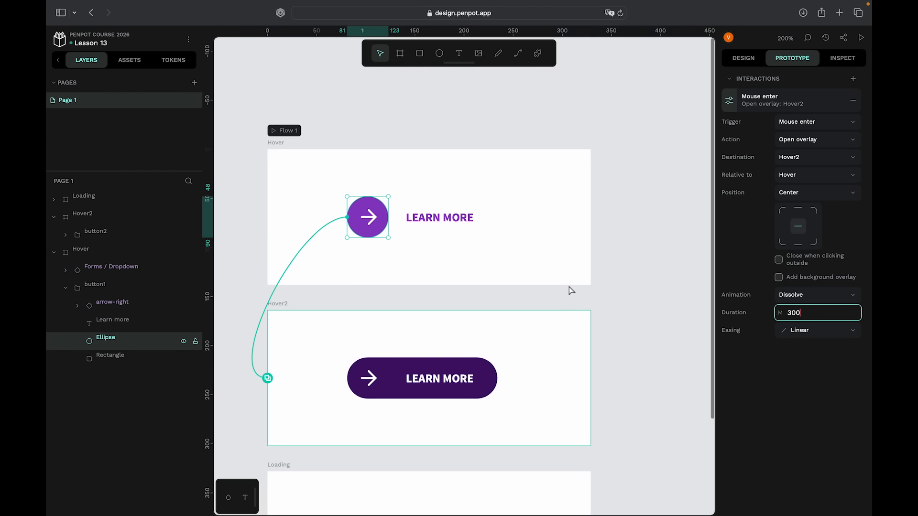
pyautogui.scroll(-3, 571, 290)
pyautogui.hscroll(1, 570, 290)
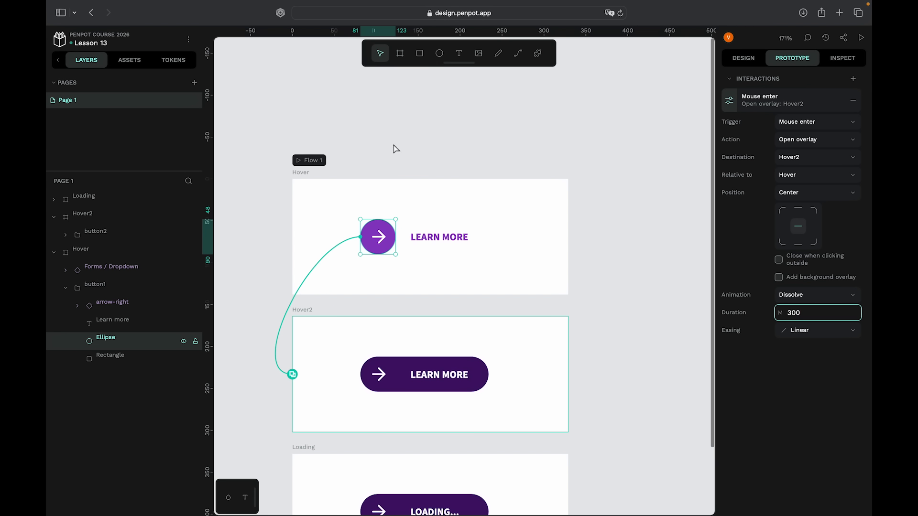
# - Preview Flow 1 again to check the faster overlay transition, then switch back to the editor
pyautogui.click(305, 165)
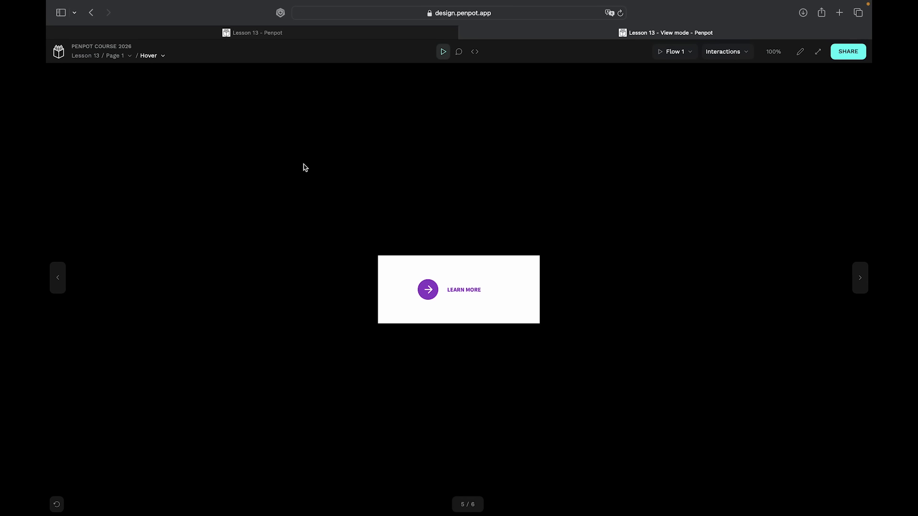
pyautogui.scroll(5, 612, 134)
pyautogui.scroll(-2, 612, 134)
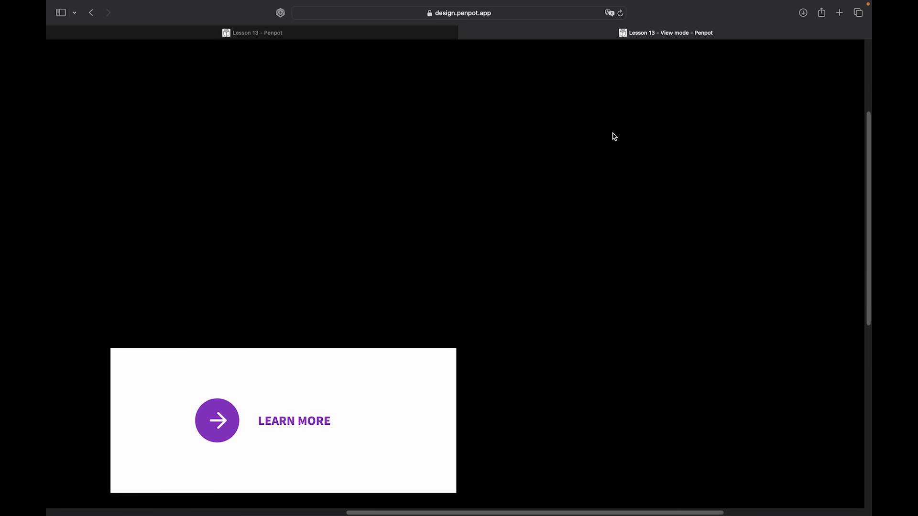
pyautogui.hscroll(-2, 612, 135)
pyautogui.scroll(-3, 613, 136)
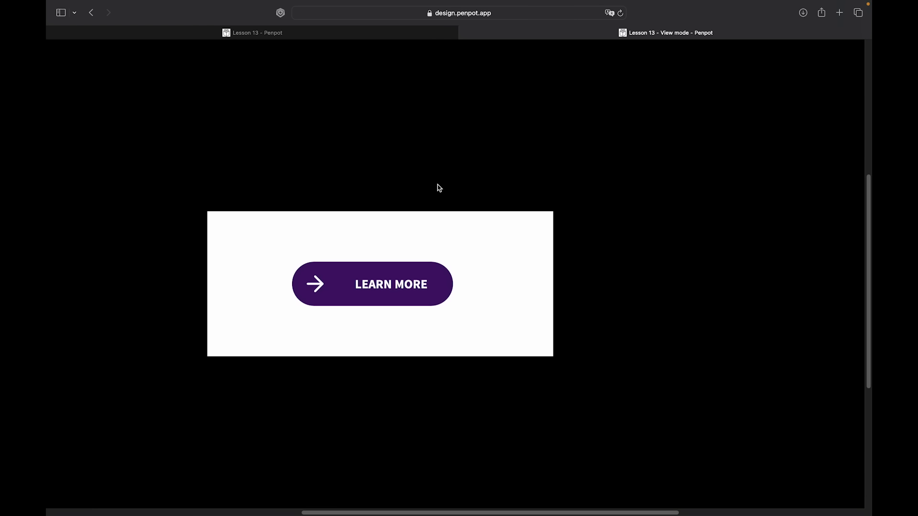
pyautogui.click(464, 33)
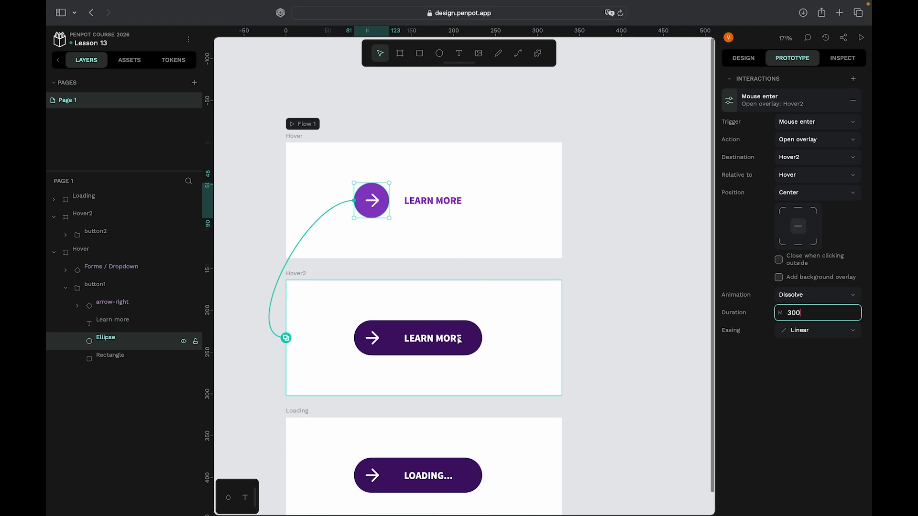
pyautogui.scroll(-2, 459, 340)
pyautogui.scroll(1, 395, 388)
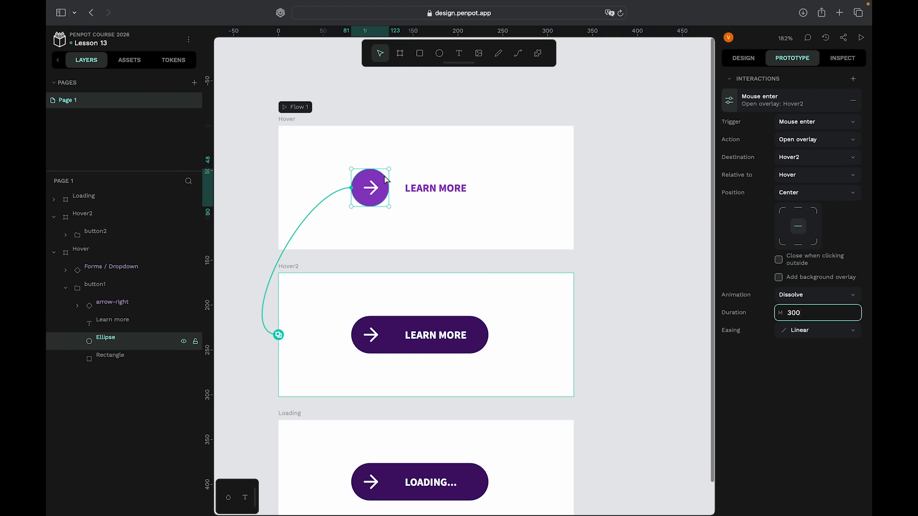
pyautogui.scroll(-1, 396, 285)
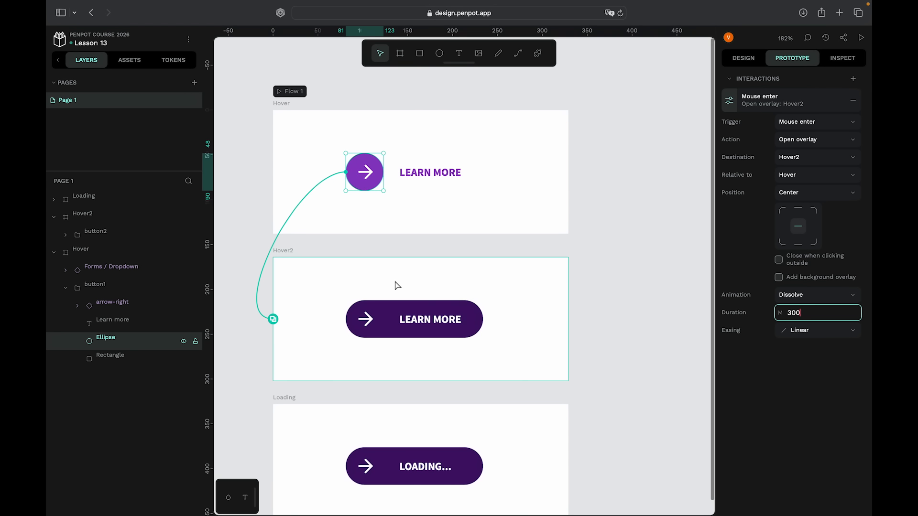
pyautogui.scroll(-3, 396, 285)
pyautogui.scroll(-2, 397, 286)
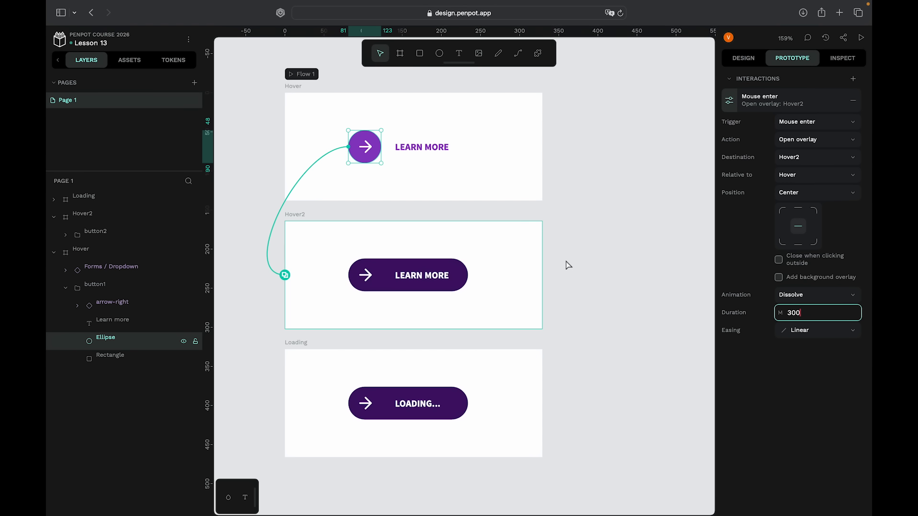
pyautogui.hscroll(-2, 568, 266)
pyautogui.scroll(-1, 568, 265)
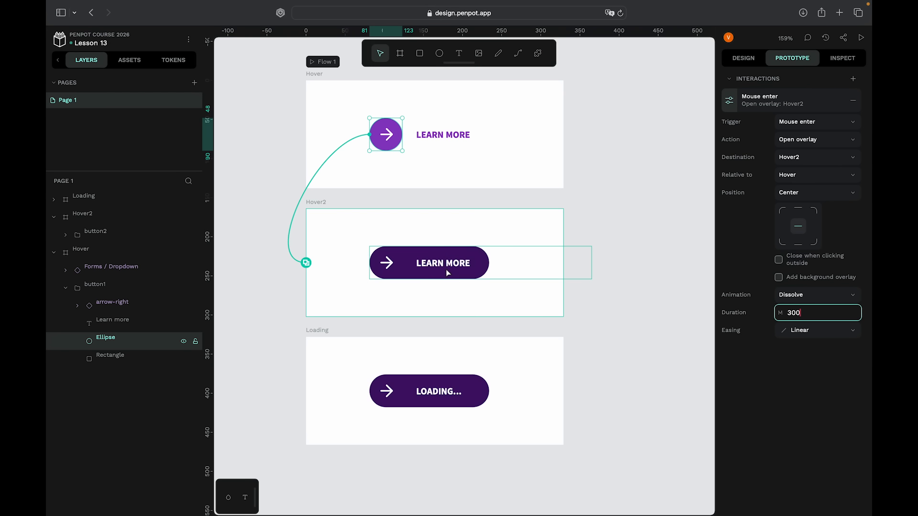
pyautogui.scroll(-3, 457, 269)
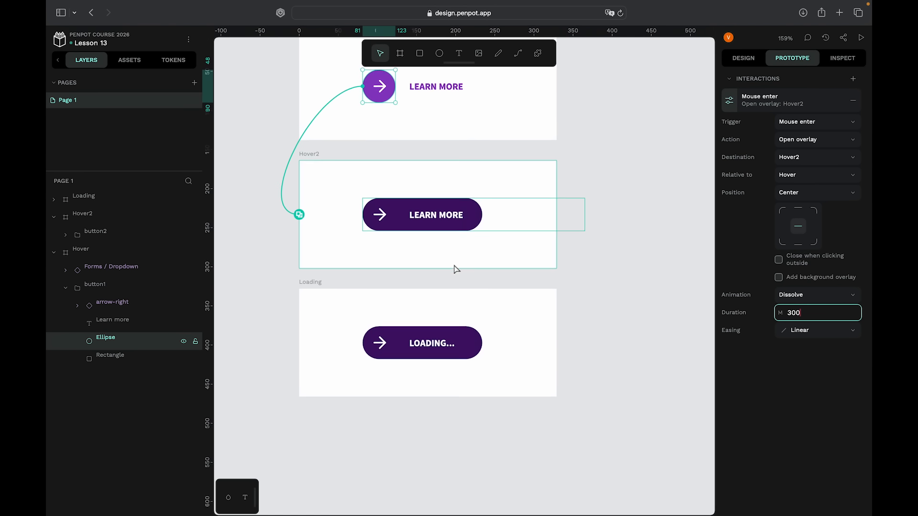
pyautogui.scroll(1, 419, 315)
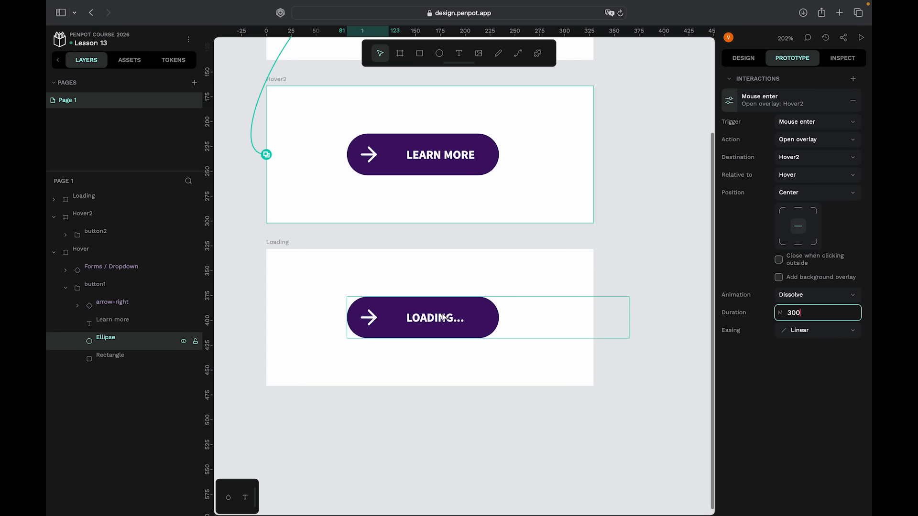
pyautogui.scroll(-3, 435, 388)
pyautogui.scroll(2, 436, 388)
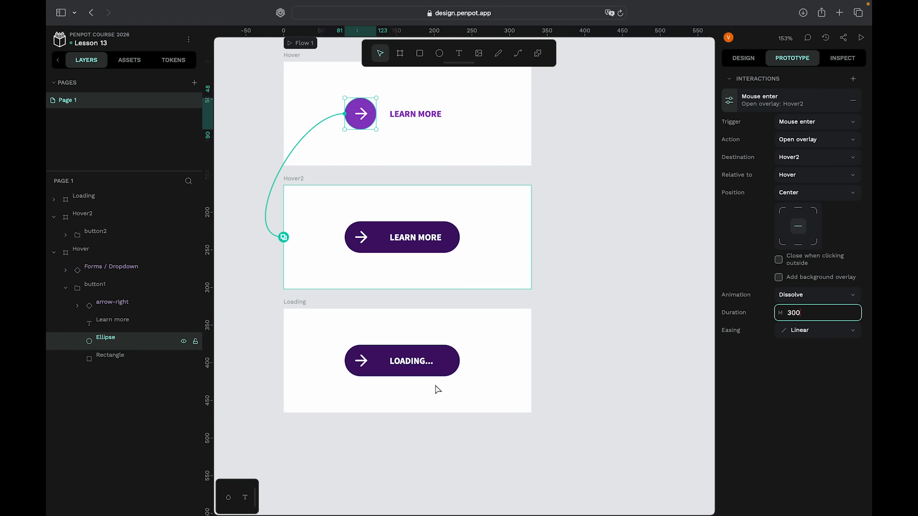
# - Add an On Click interaction to the button2 group in Hover2 and set its action to Open overlay
pyautogui.click(455, 243)
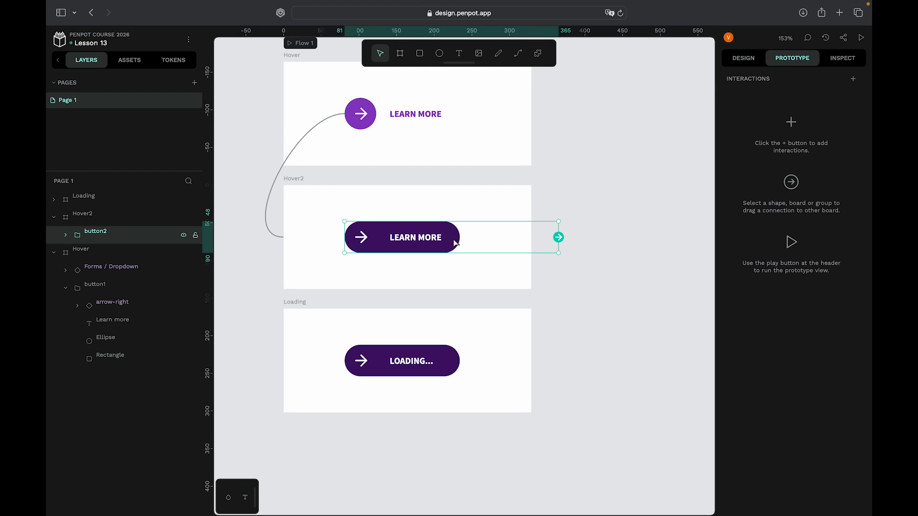
pyautogui.click(853, 78)
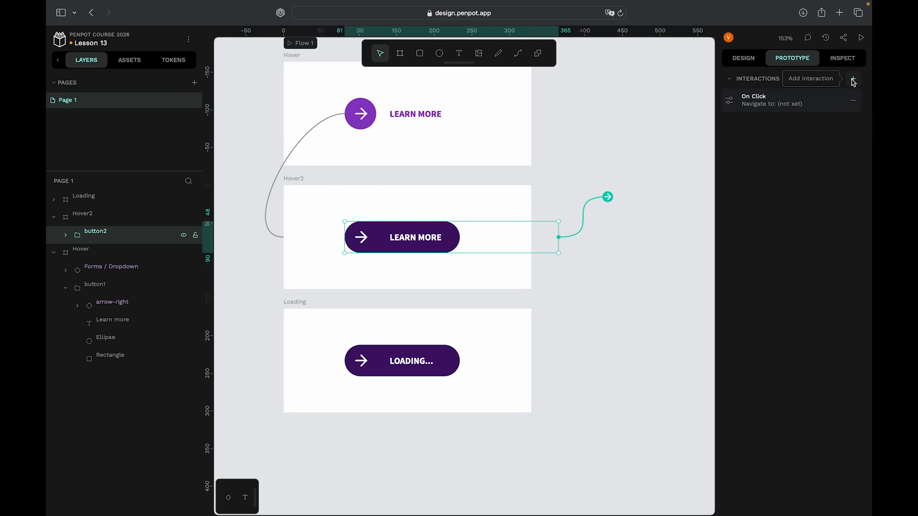
pyautogui.click(729, 102)
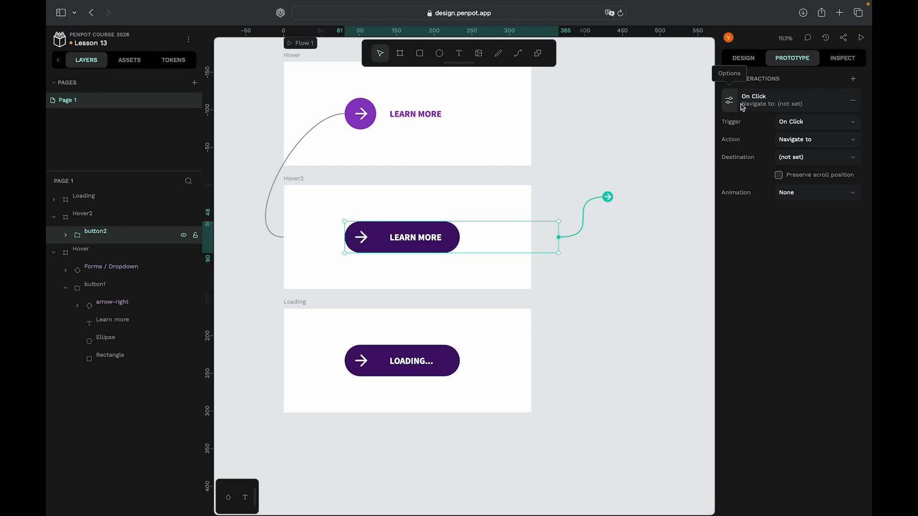
pyautogui.click(811, 139)
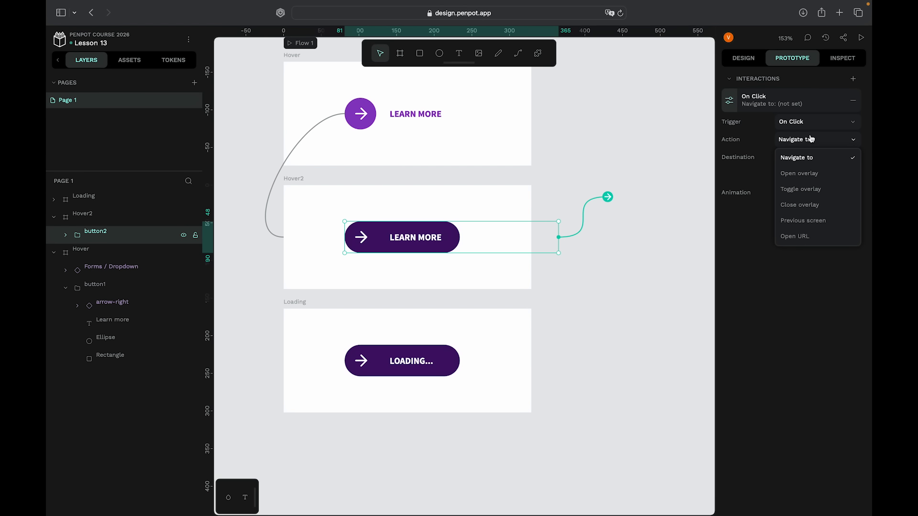
pyautogui.click(800, 173)
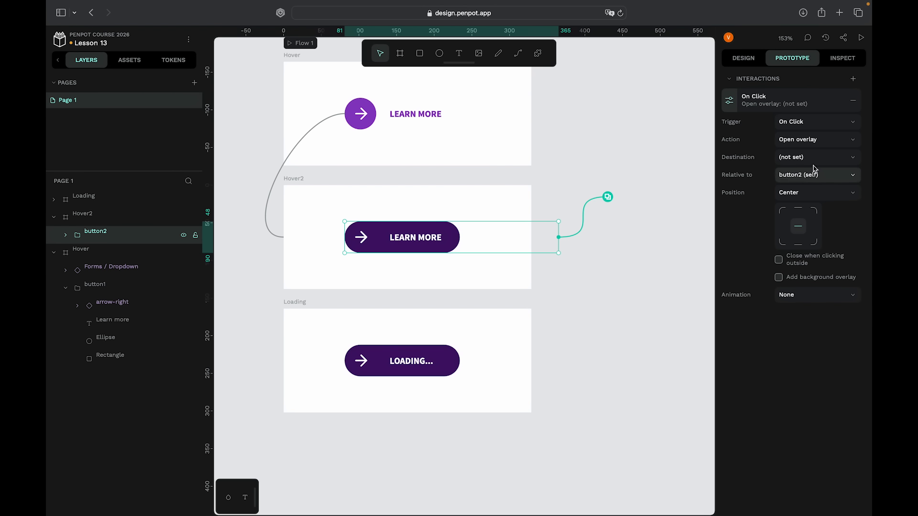
# - Set the overlay destination to Loading, positioned relative to Hover2
pyautogui.click(814, 162)
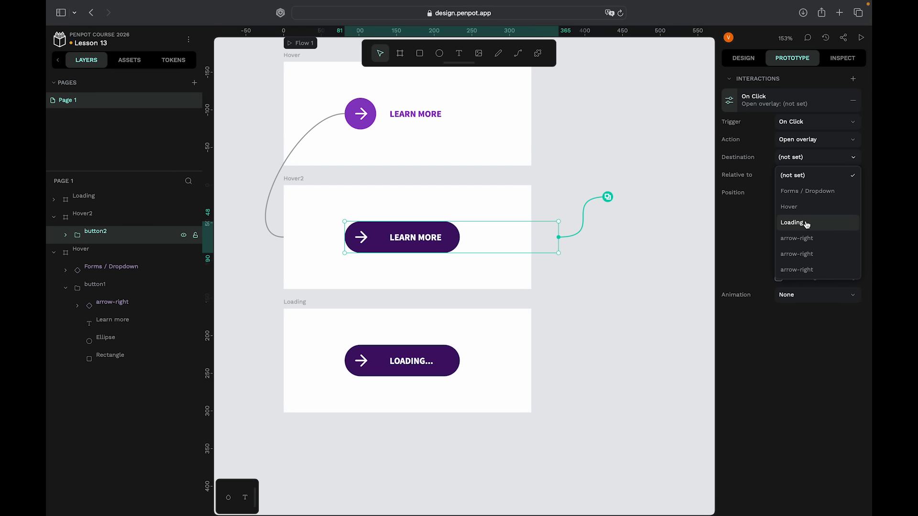
pyautogui.click(793, 233)
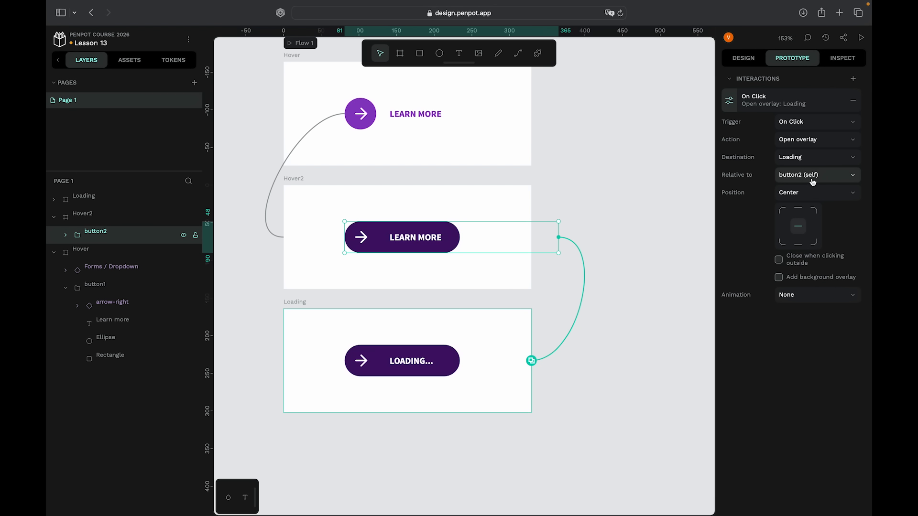
pyautogui.click(811, 175)
pyautogui.click(798, 210)
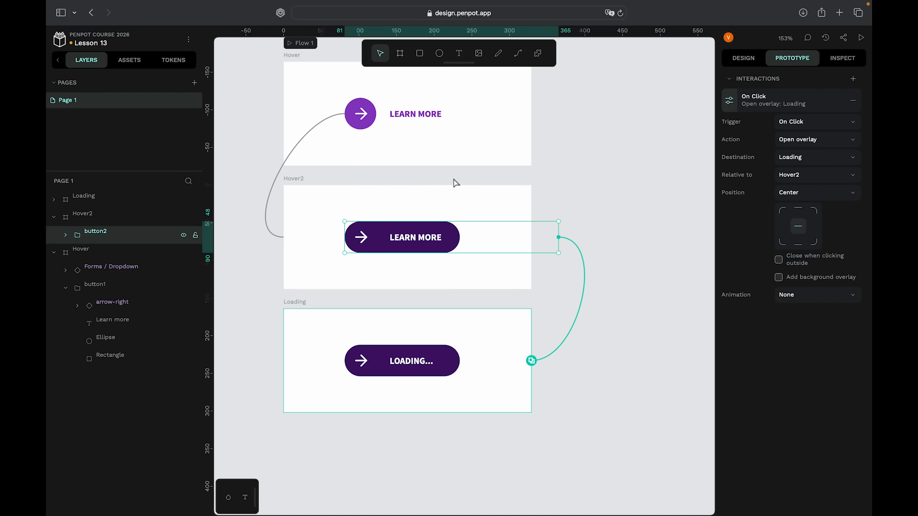
# - Set the On Click overlay interaction's animation to Dissolve
pyautogui.click(808, 297)
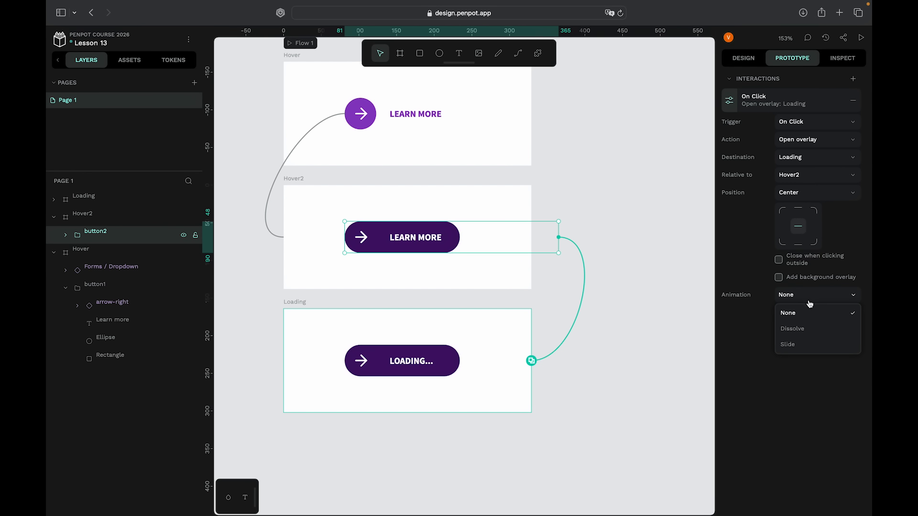
pyautogui.click(792, 329)
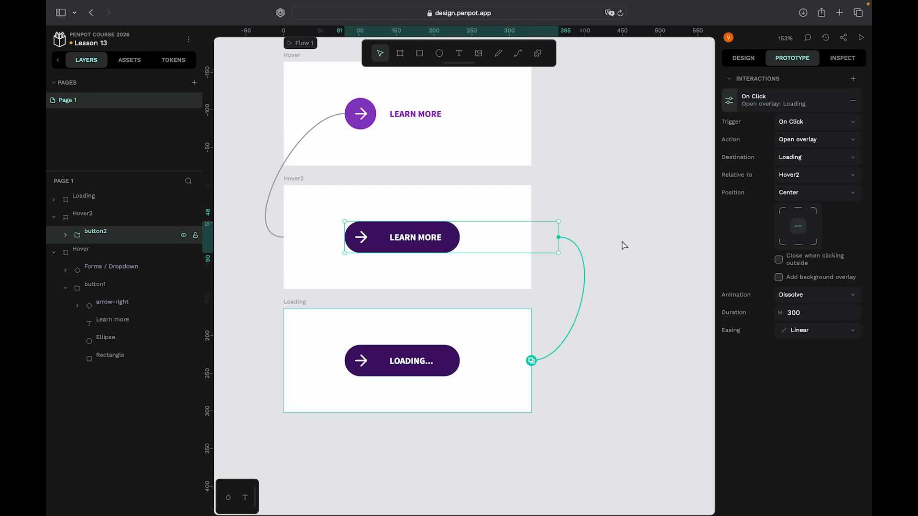
pyautogui.scroll(2, 624, 246)
# - Preview Flow 1, hovering and clicking the button to test the Loading overlay, then return to the editor
pyautogui.click(328, 86)
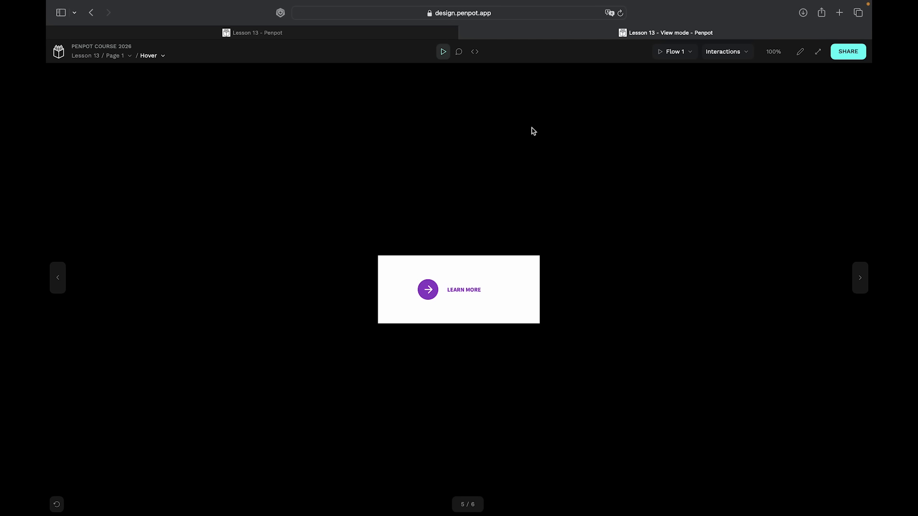
pyautogui.scroll(2, 460, 393)
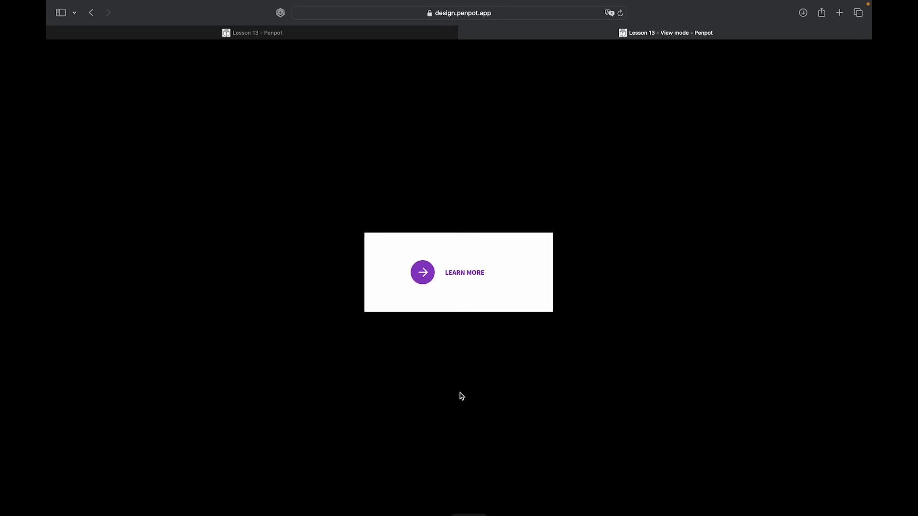
pyautogui.scroll(3, 461, 395)
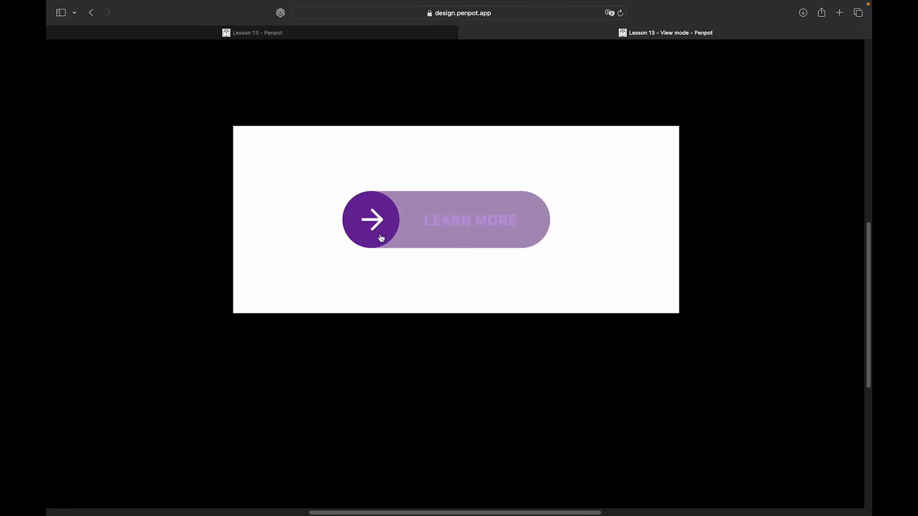
pyautogui.click(494, 223)
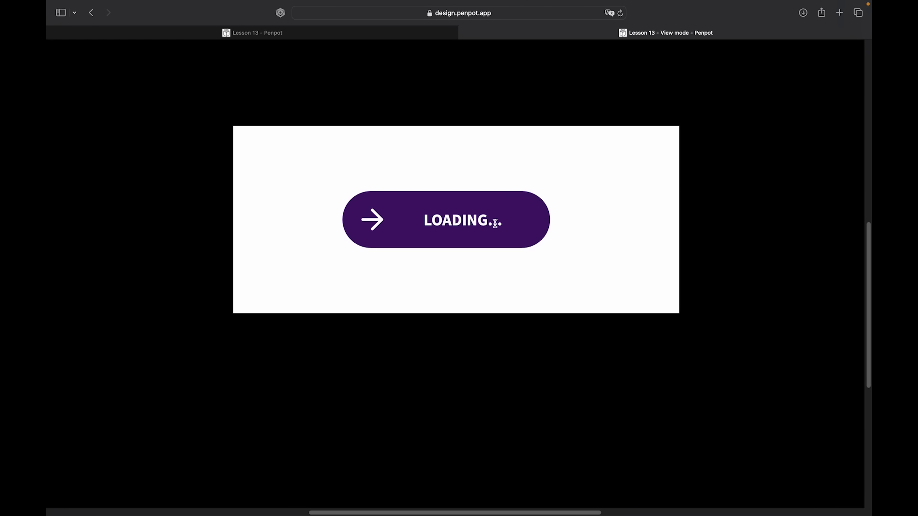
pyautogui.click(463, 34)
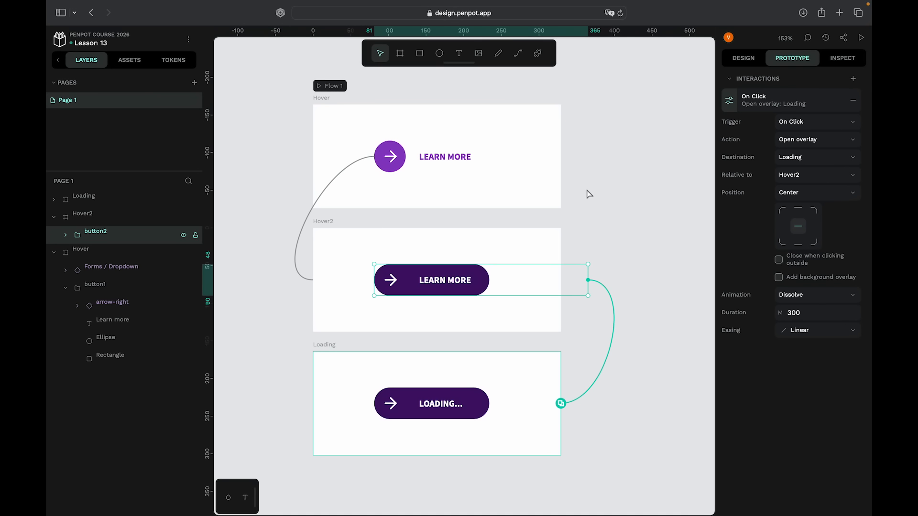
# - Add a second interaction to button2 and set its trigger to Mouse leave
pyautogui.click(457, 293)
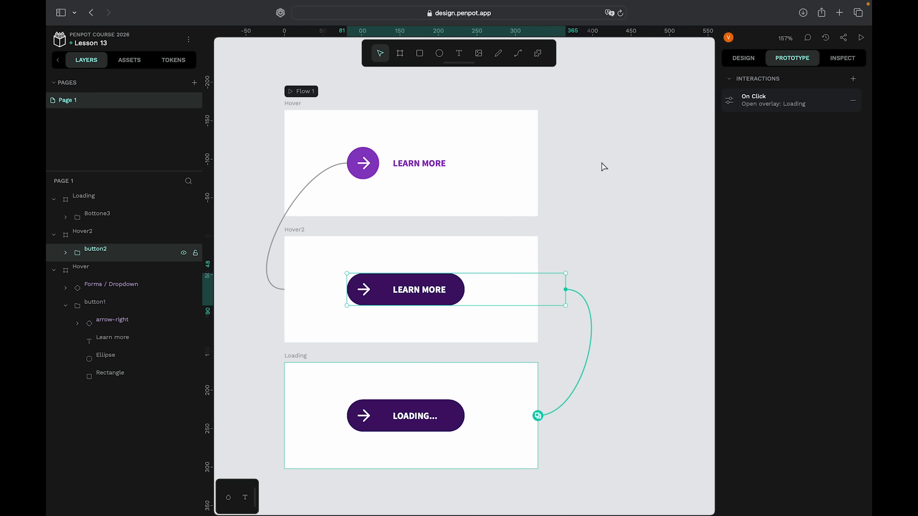
pyautogui.hscroll(-3, 422, 250)
pyautogui.scroll(1, 422, 250)
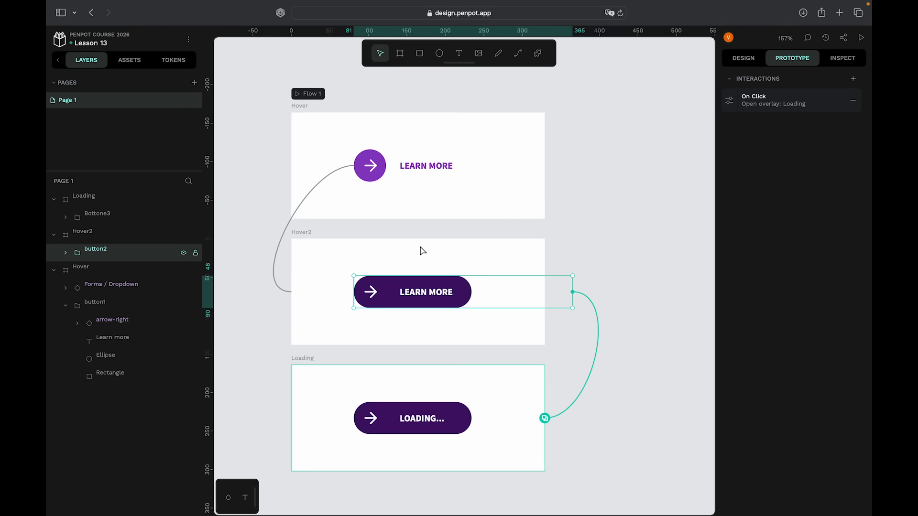
pyautogui.scroll(3, 405, 274)
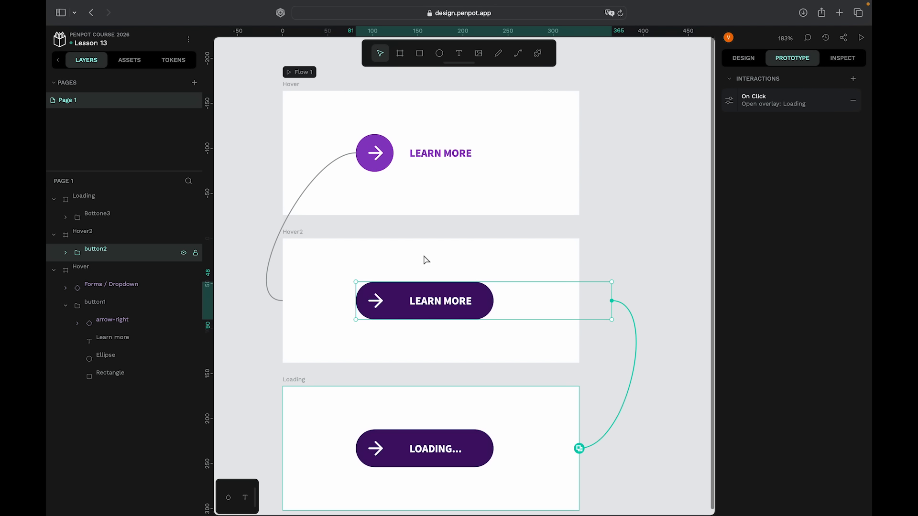
pyautogui.scroll(2, 426, 259)
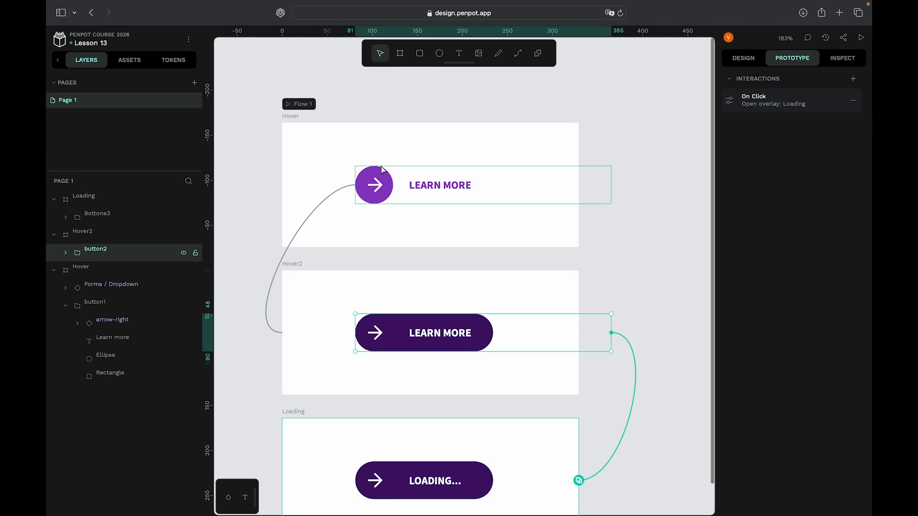
pyautogui.scroll(-1, 441, 266)
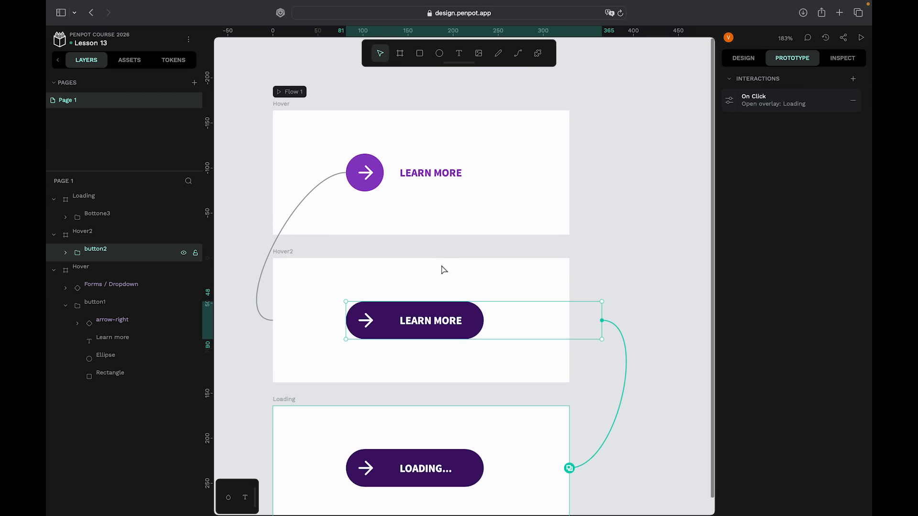
pyautogui.click(853, 79)
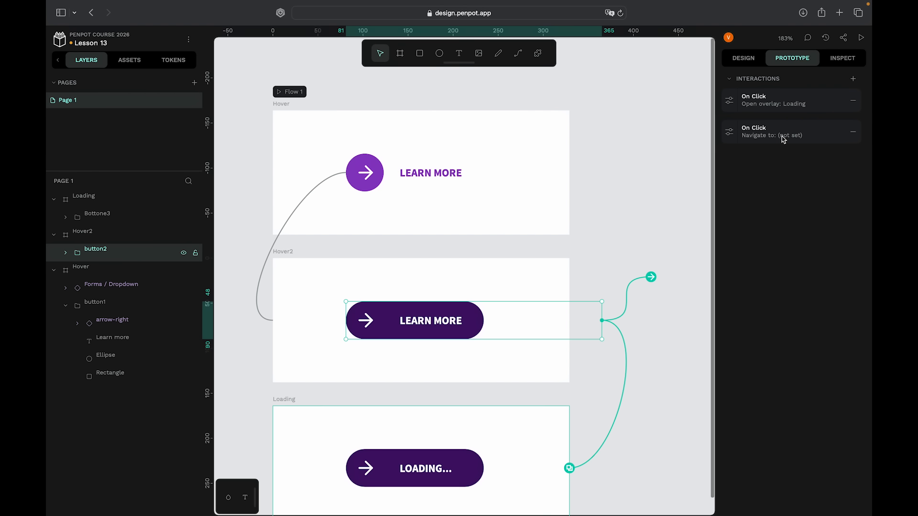
pyautogui.click(730, 133)
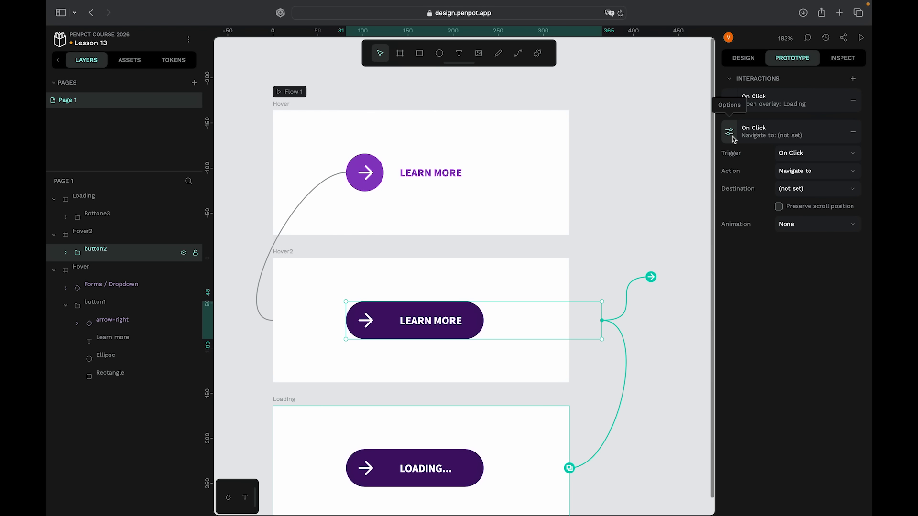
pyautogui.click(804, 153)
pyautogui.click(801, 210)
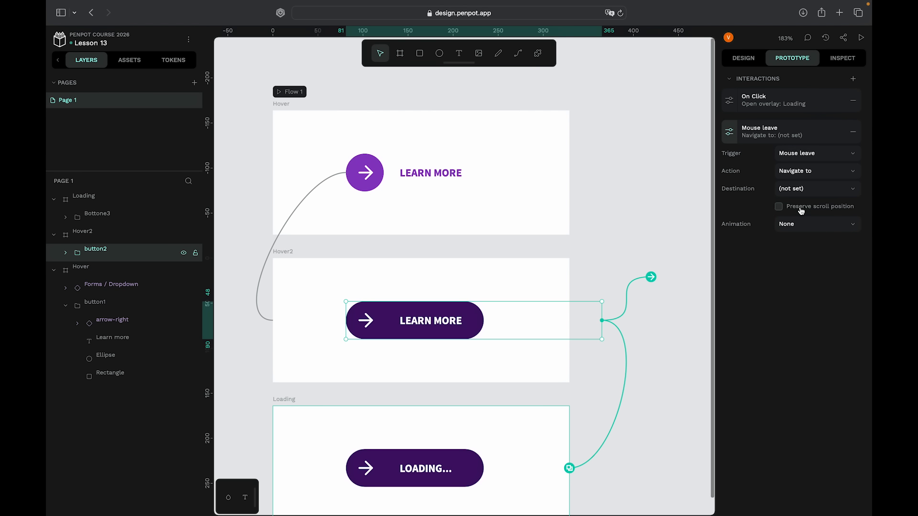
# - Set the Mouse leave action to Close overlay targeting Hover, with a Dissolve animation
pyautogui.click(820, 172)
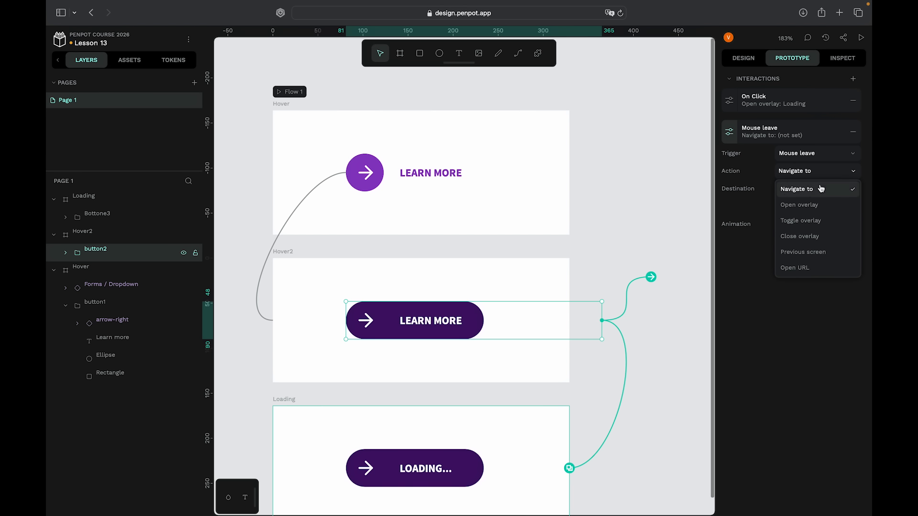
pyautogui.click(823, 237)
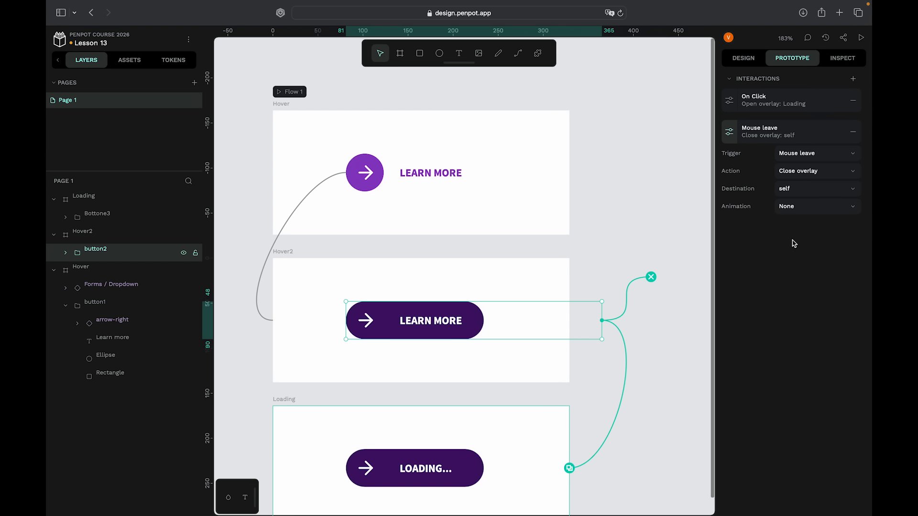
pyautogui.click(801, 190)
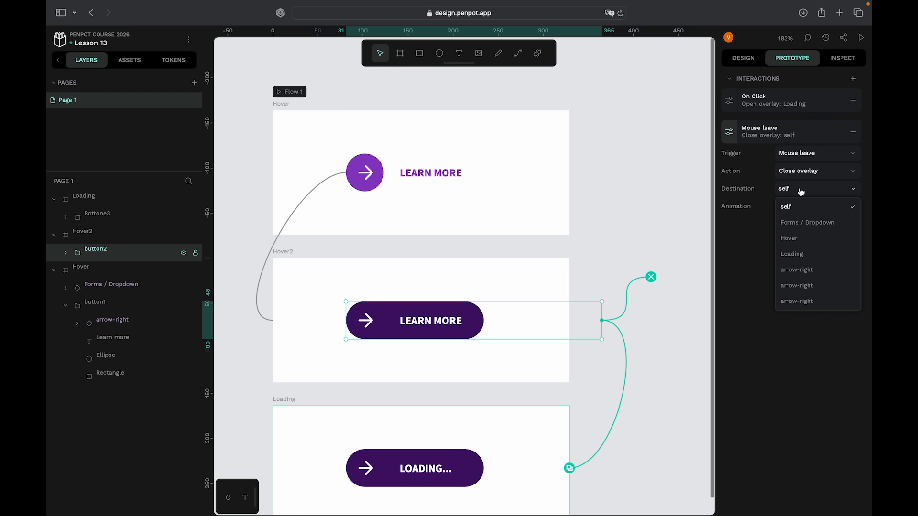
pyautogui.click(800, 239)
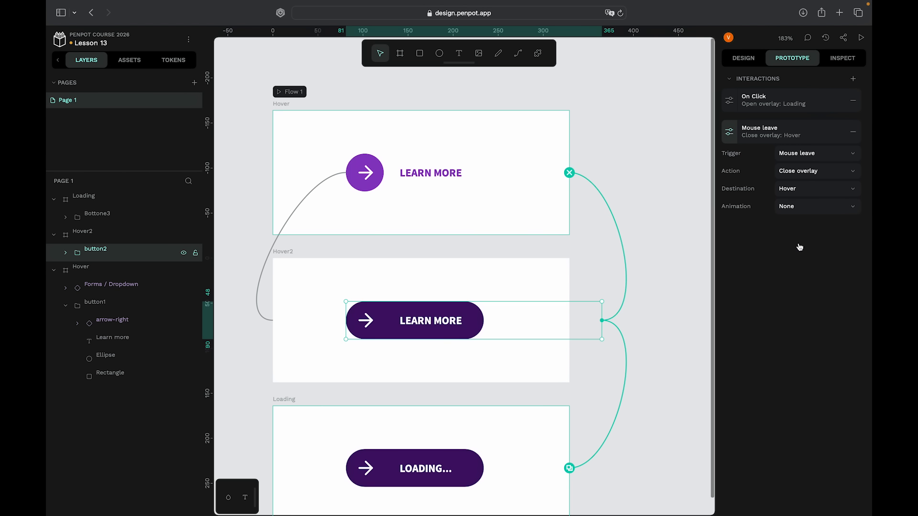
pyautogui.click(806, 212)
pyautogui.click(810, 240)
# - Preview Flow 1 to test hovering, clicking and leaving the button, then return to the editor
pyautogui.click(286, 95)
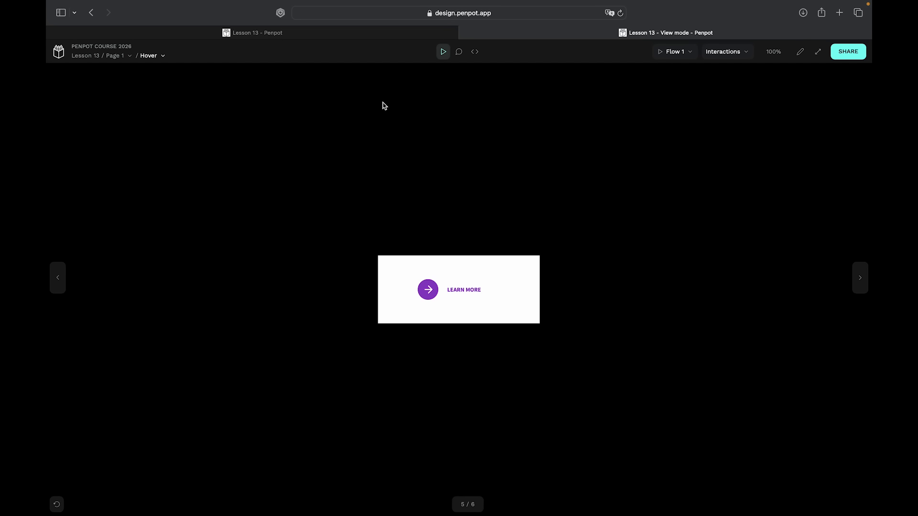
pyautogui.scroll(5, 473, 413)
pyautogui.scroll(1, 473, 412)
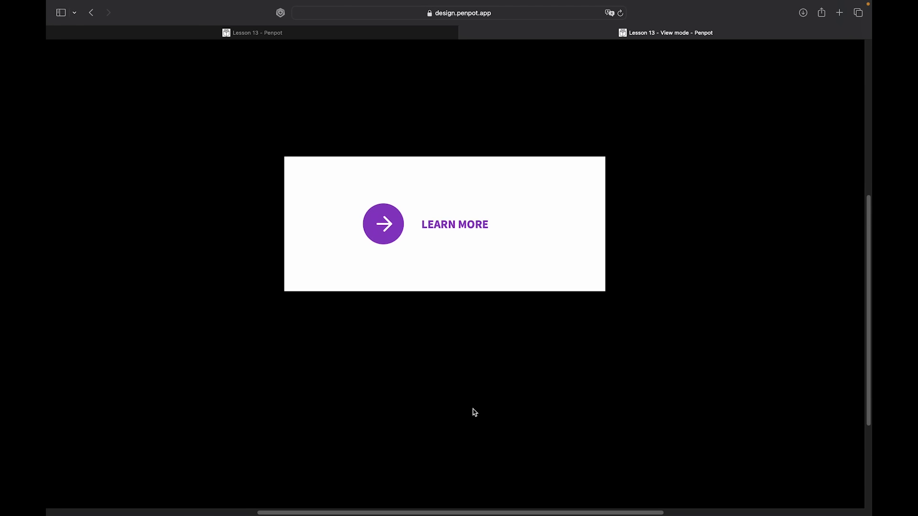
pyautogui.scroll(2, 475, 412)
pyautogui.moveTo(397, 266)
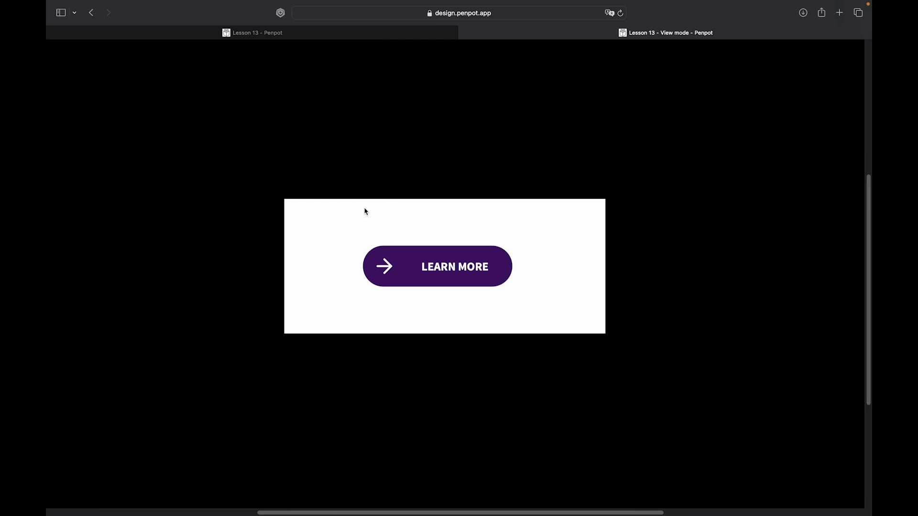
pyautogui.click(321, 246)
pyautogui.click(321, 246)
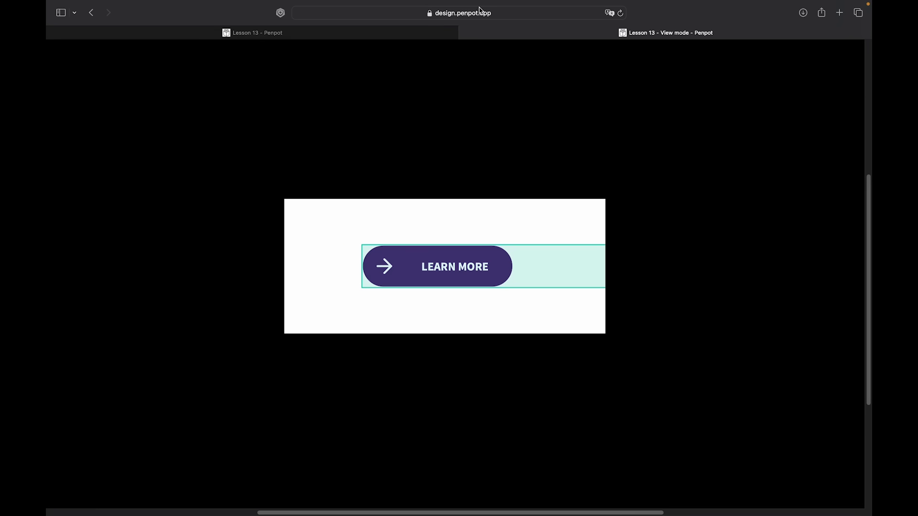
pyautogui.click(466, 33)
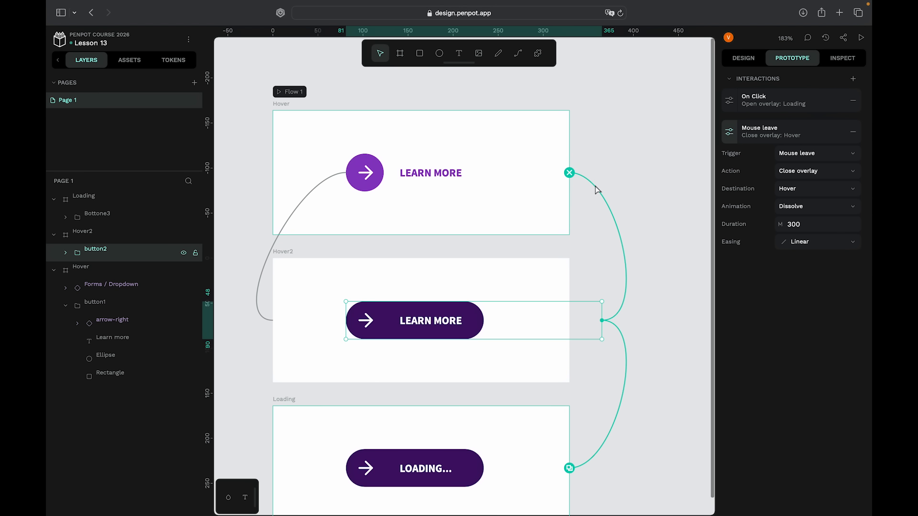
# - Change the Mouse leave action to Toggle overlay, positioned relative to Hover2
pyautogui.scroll(2, 576, 284)
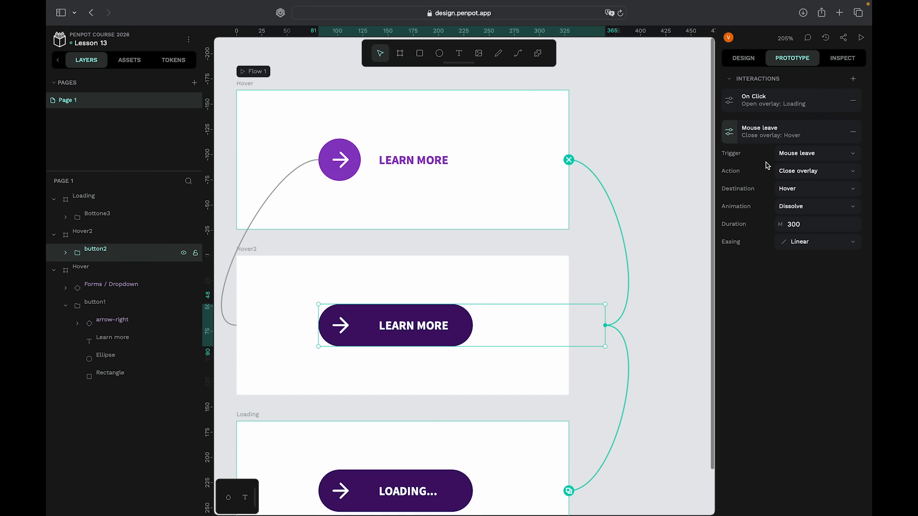
pyautogui.click(782, 172)
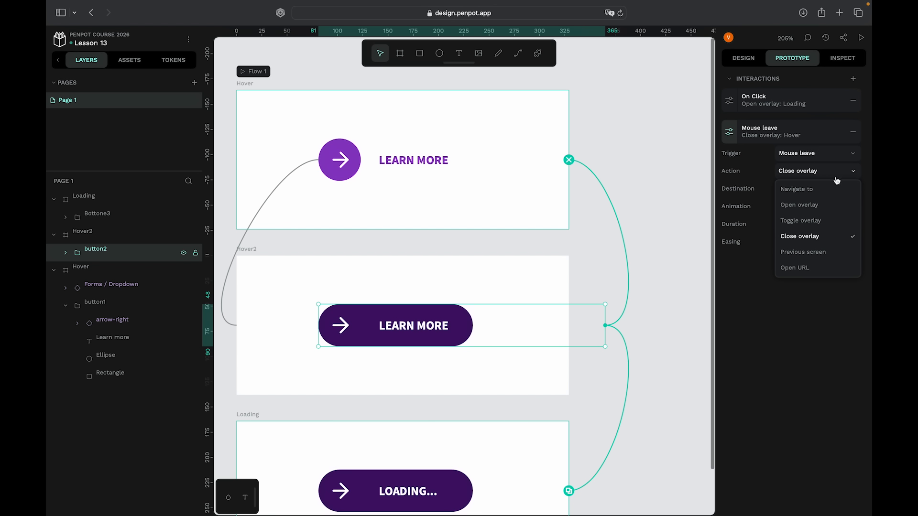
pyautogui.click(829, 225)
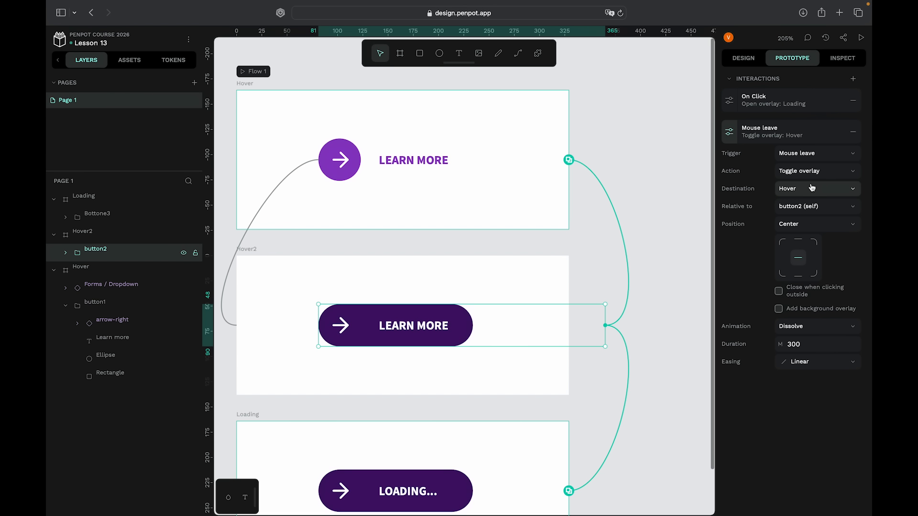
pyautogui.click(824, 207)
pyautogui.click(791, 240)
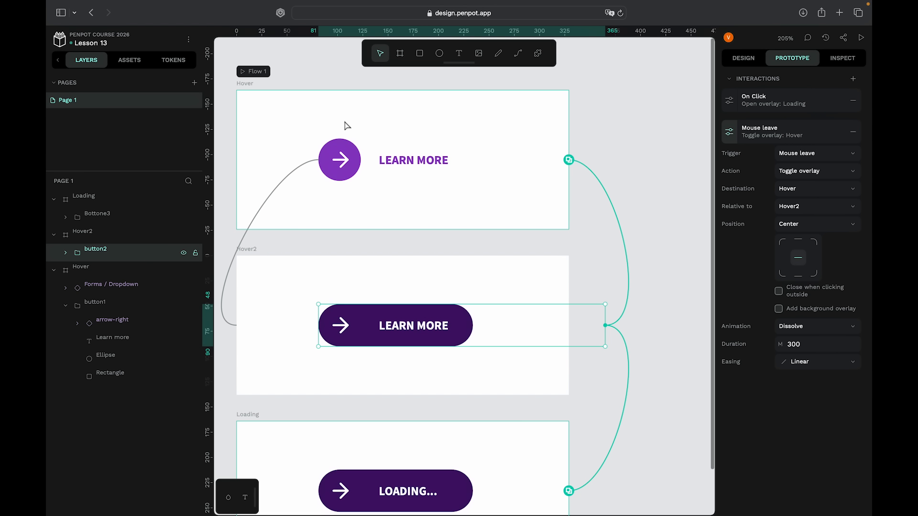
# - Preview Flow 1 again to check the mouse leave behaviour, then switch back to the editor
pyautogui.click(253, 72)
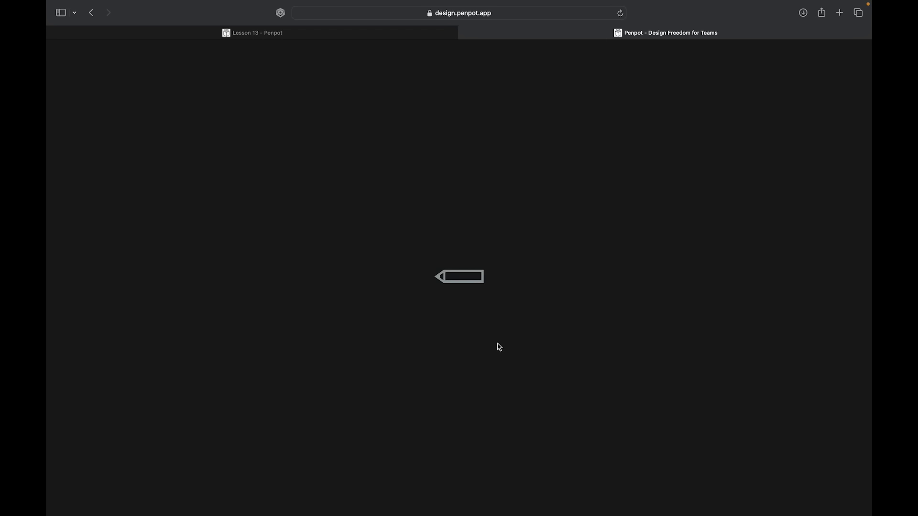
pyautogui.scroll(5, 497, 345)
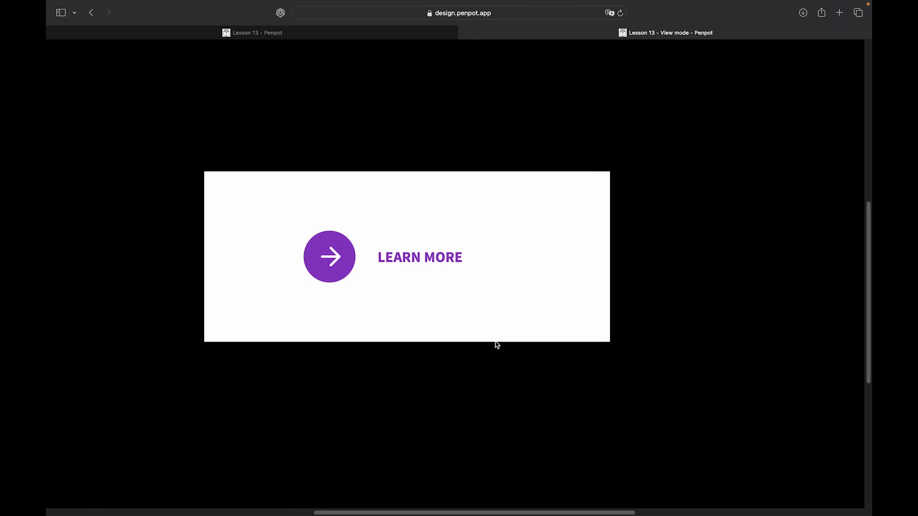
pyautogui.hscroll(-1, 497, 346)
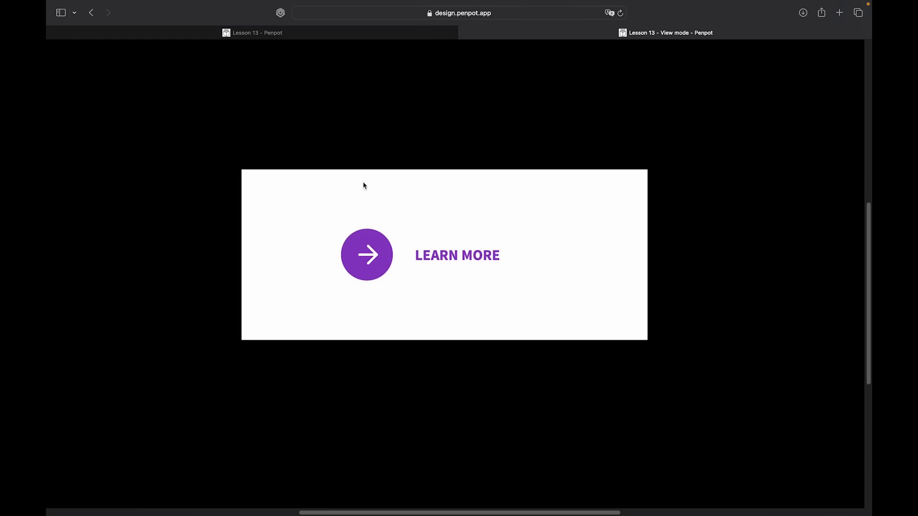
pyautogui.click(465, 33)
pyautogui.hotkey('shift', '1')
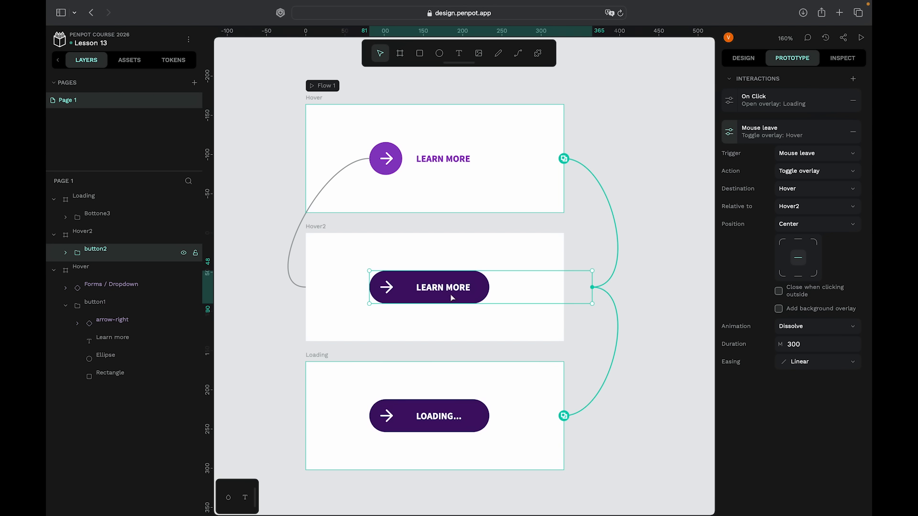
pyautogui.scroll(-2, 426, 412)
pyautogui.scroll(-3, 427, 409)
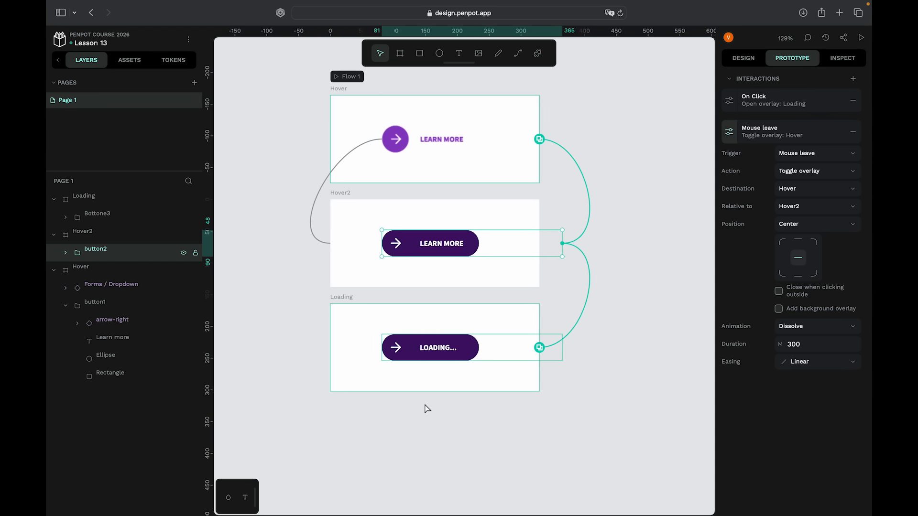
pyautogui.hscroll(1, 427, 408)
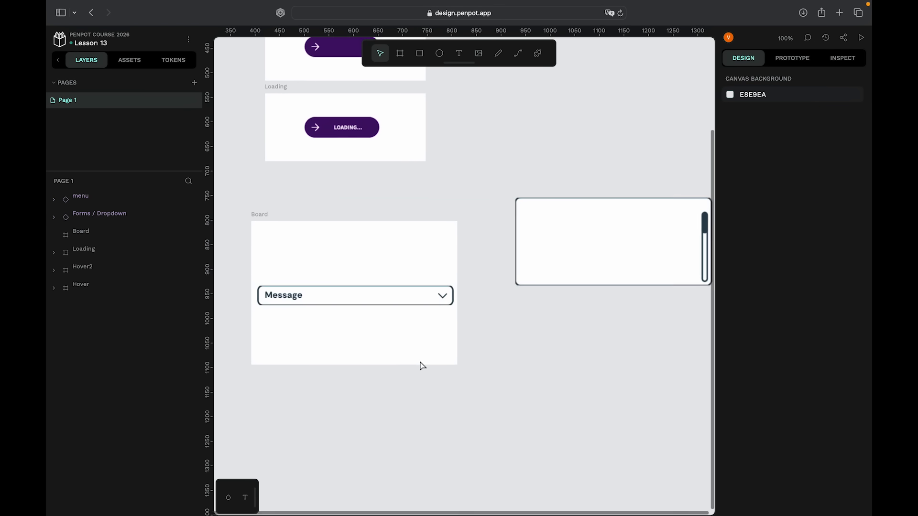
pyautogui.hscroll(2, 480, 287)
pyautogui.scroll(5, 480, 287)
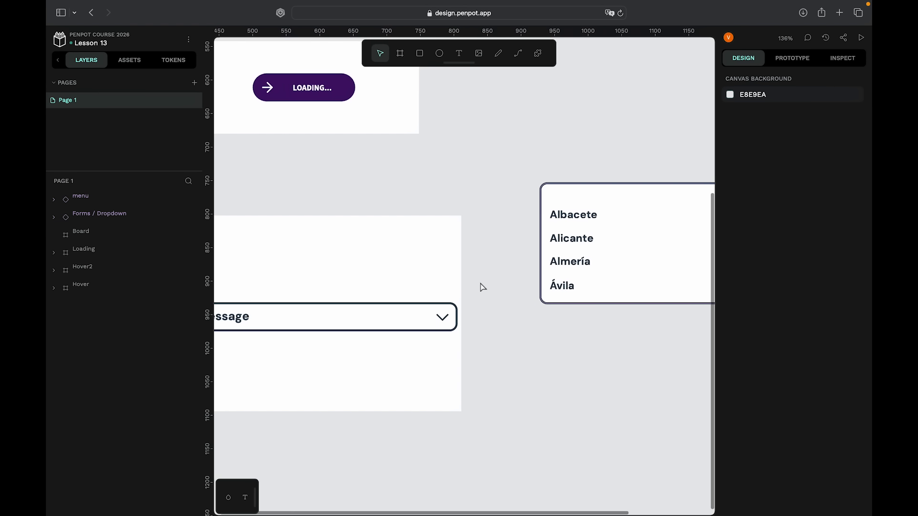
pyautogui.hscroll(-2, 482, 287)
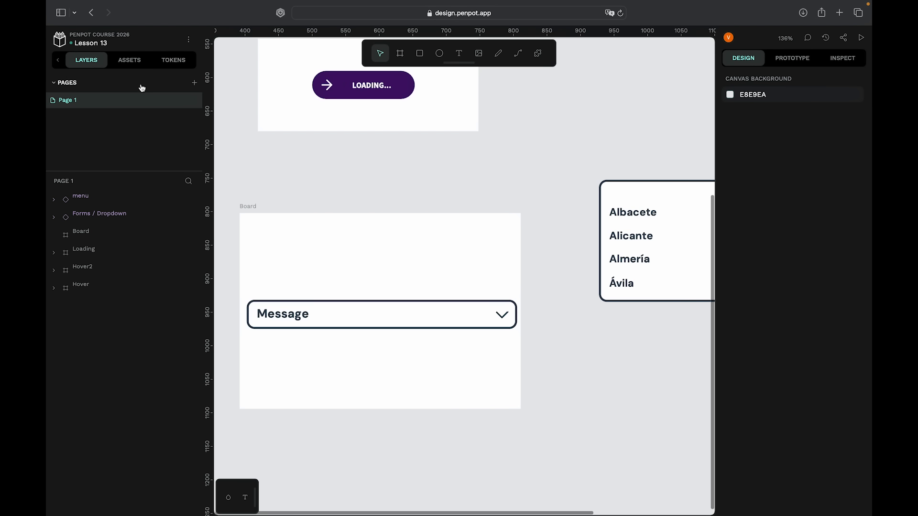
pyautogui.click(129, 60)
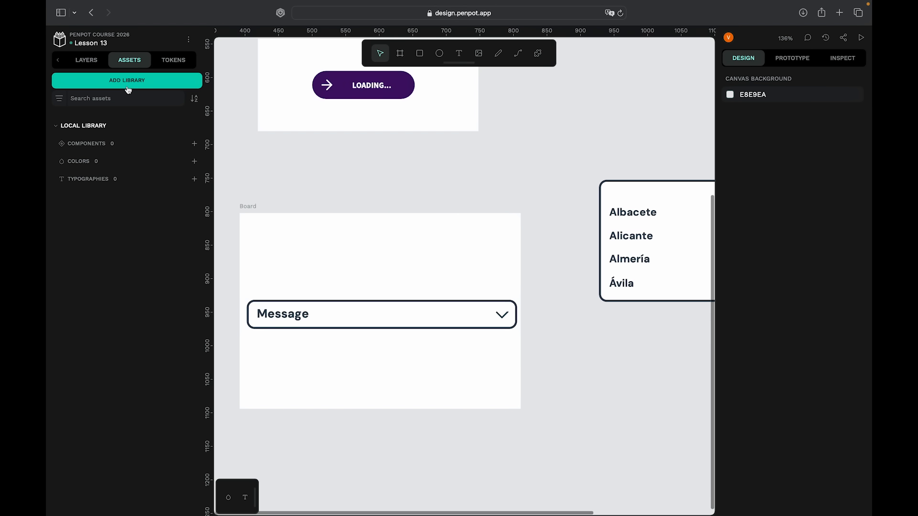
pyautogui.click(127, 81)
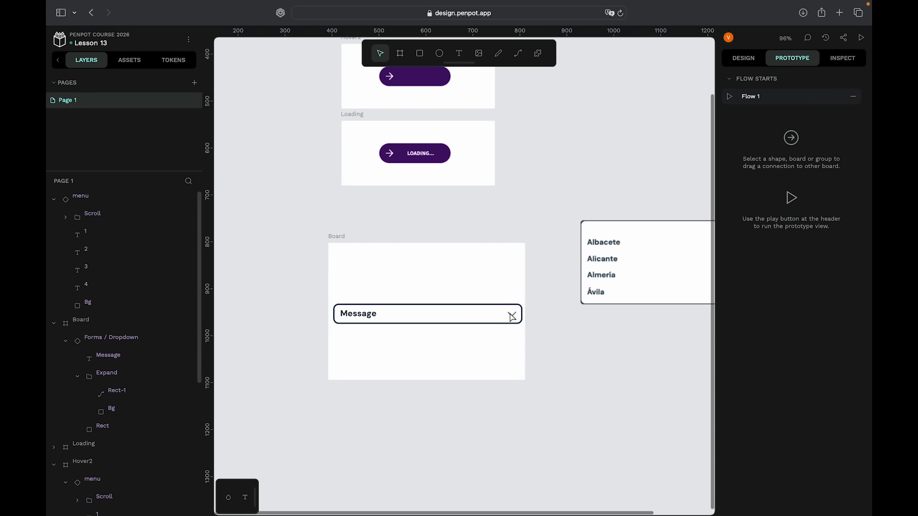
# - Link the Message dropdown's arrow to the menu board with an On Click Open overlay interaction
pyautogui.click(509, 316)
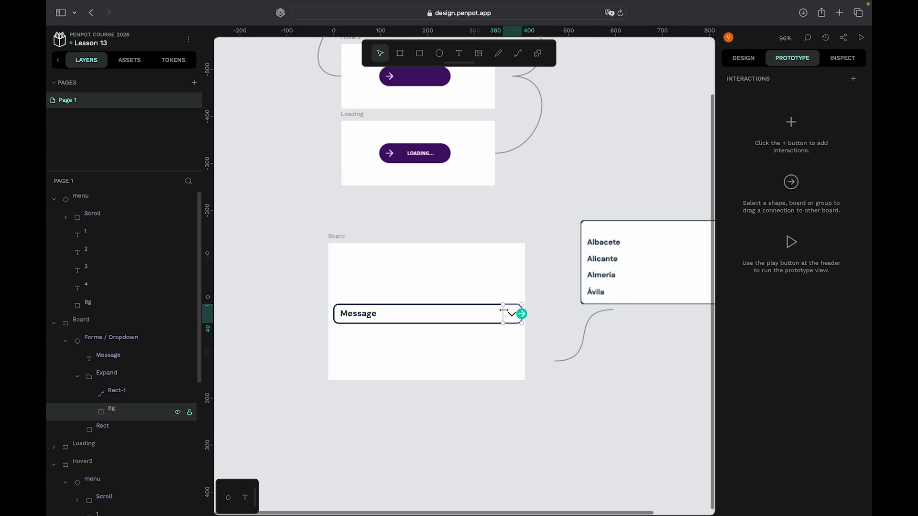
pyautogui.moveTo(522, 314); pyautogui.dragTo(584, 271)
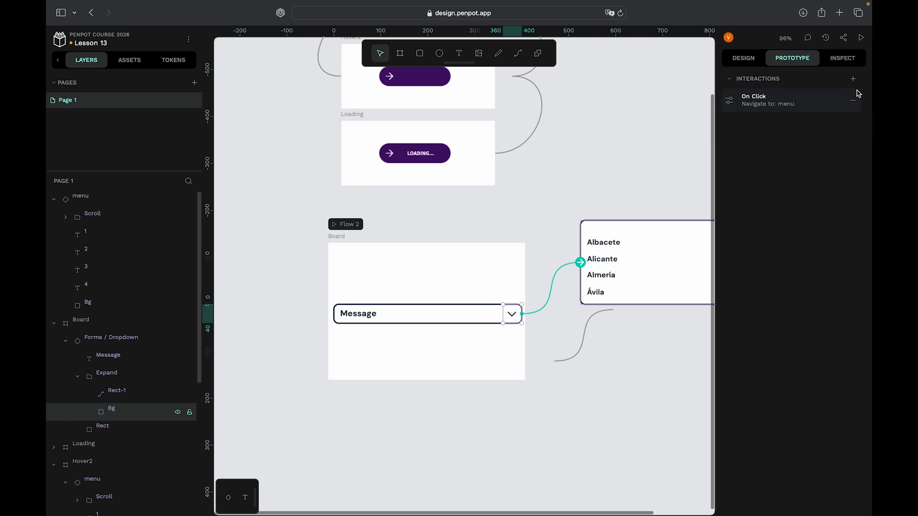
pyautogui.click(730, 101)
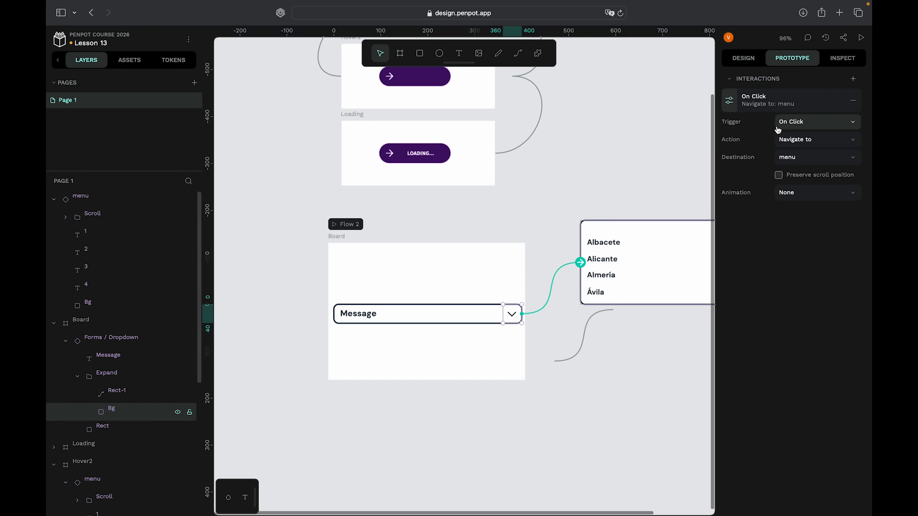
pyautogui.click(803, 139)
pyautogui.click(819, 173)
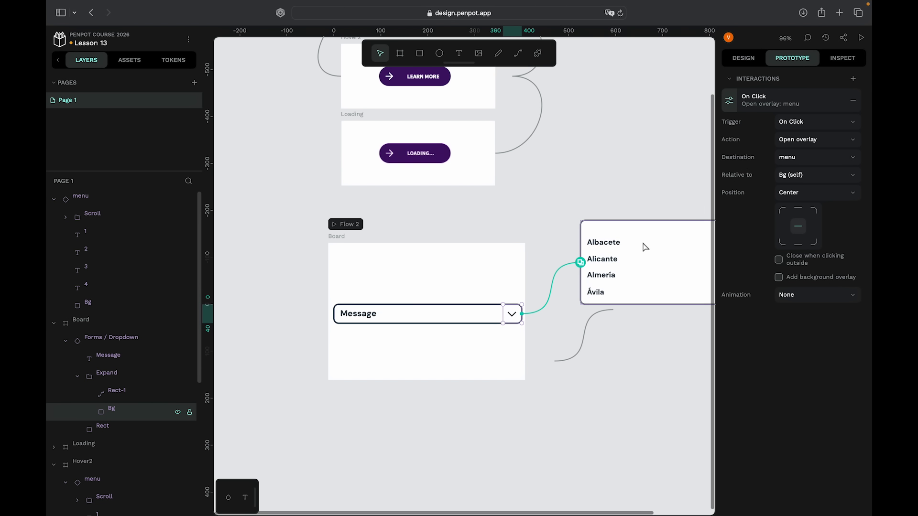
# - Set the overlay relative to Board and give it a Dissolve animation
pyautogui.click(805, 180)
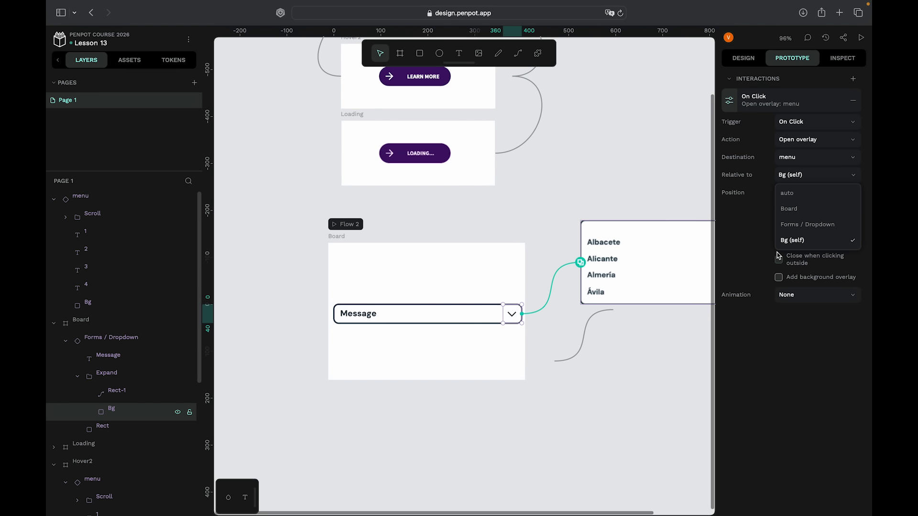
pyautogui.click(787, 209)
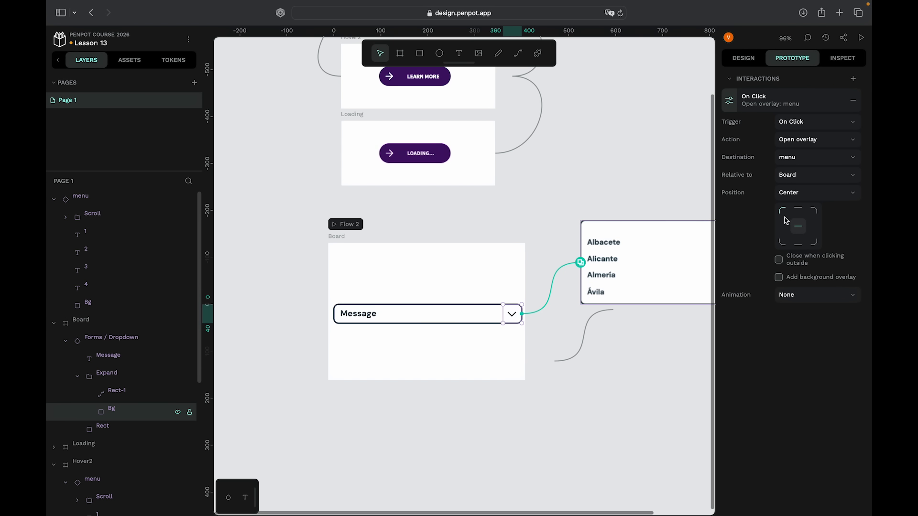
pyautogui.click(812, 297)
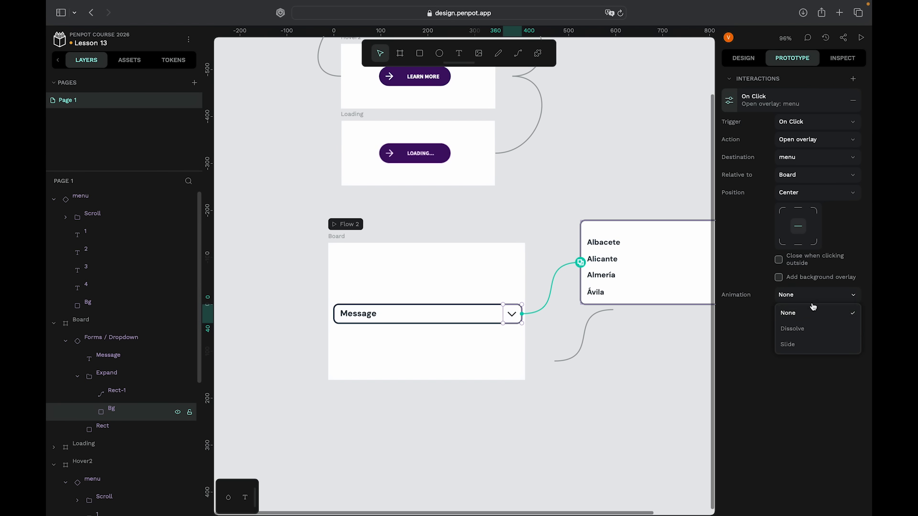
pyautogui.click(792, 329)
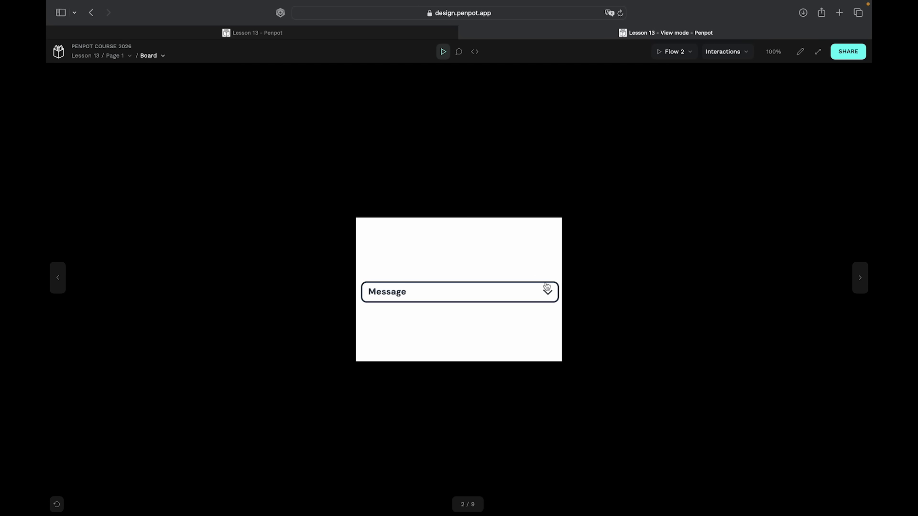
# - Preview Flow 2 to check the dropdown overlay, then switch back to the editor
pyautogui.click(547, 290)
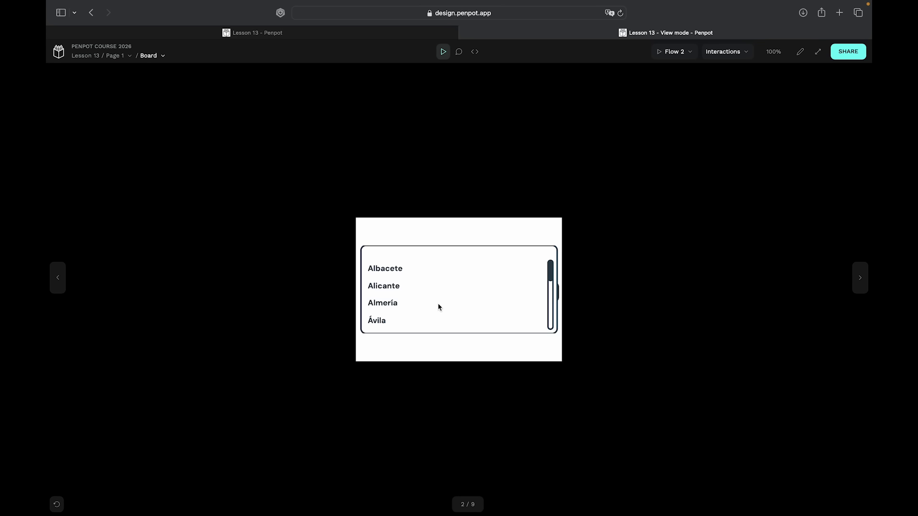
pyautogui.hotkey('shift', 'f')
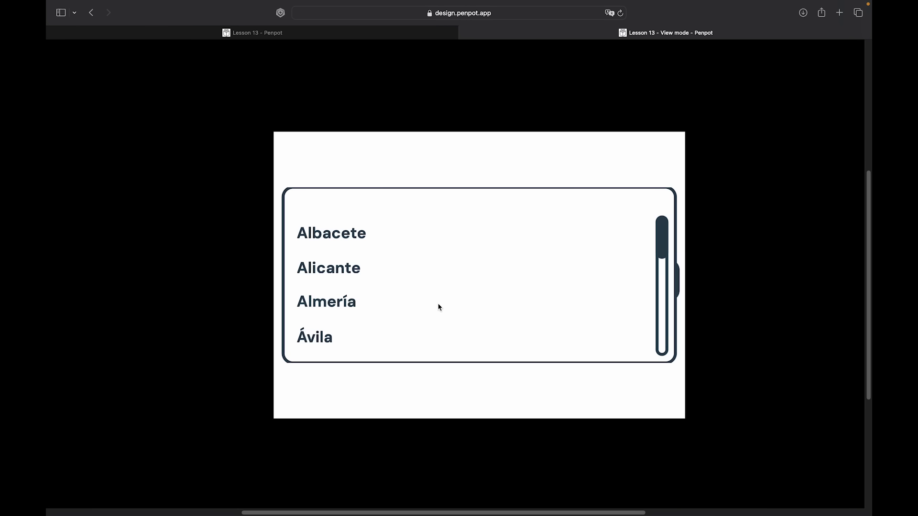
pyautogui.hotkey('shift', 'f')
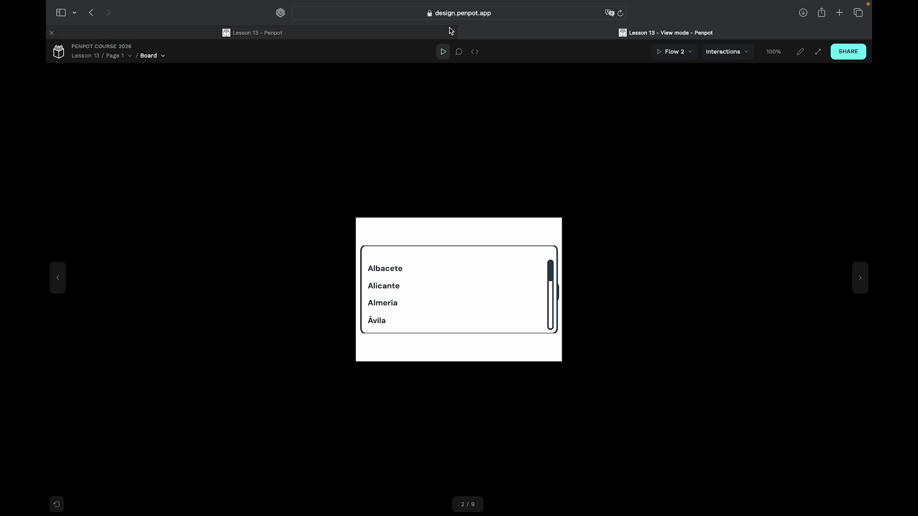
pyautogui.click(466, 32)
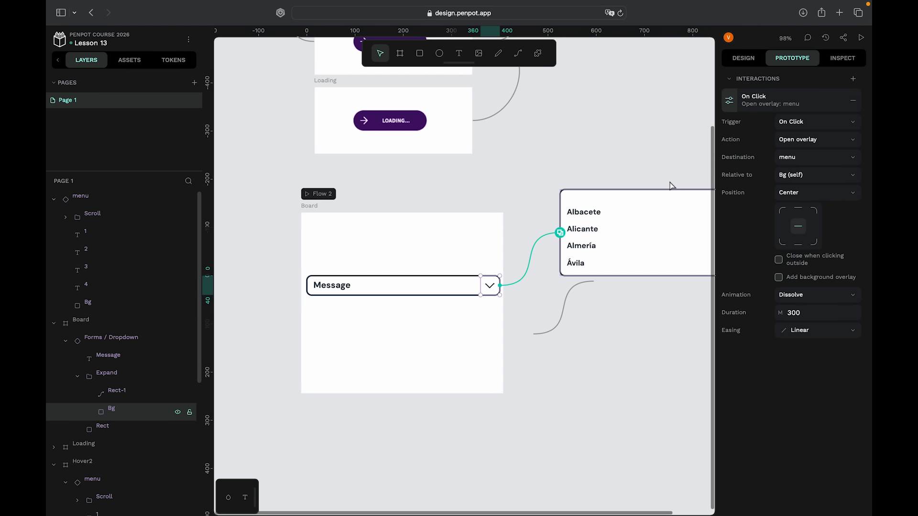
# - Set the overlay position to Manual and place the menu directly below the Message field
pyautogui.click(815, 192)
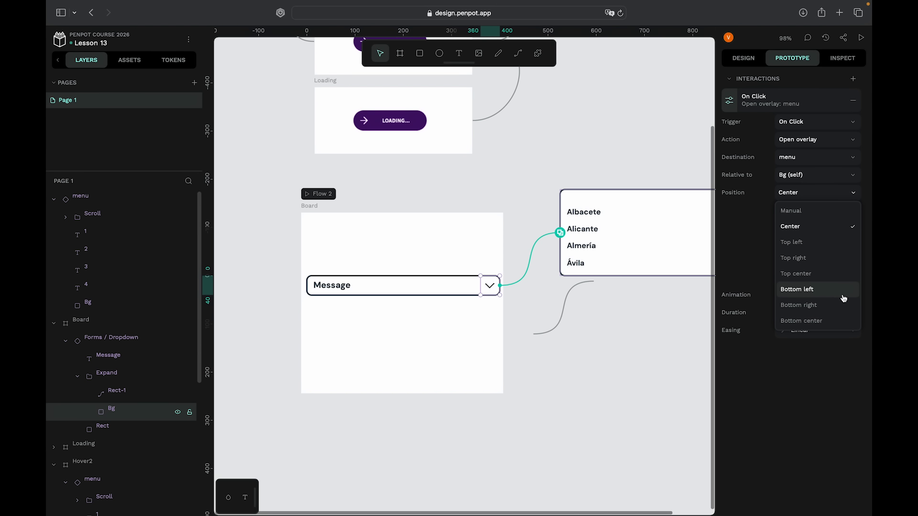
pyautogui.click(815, 211)
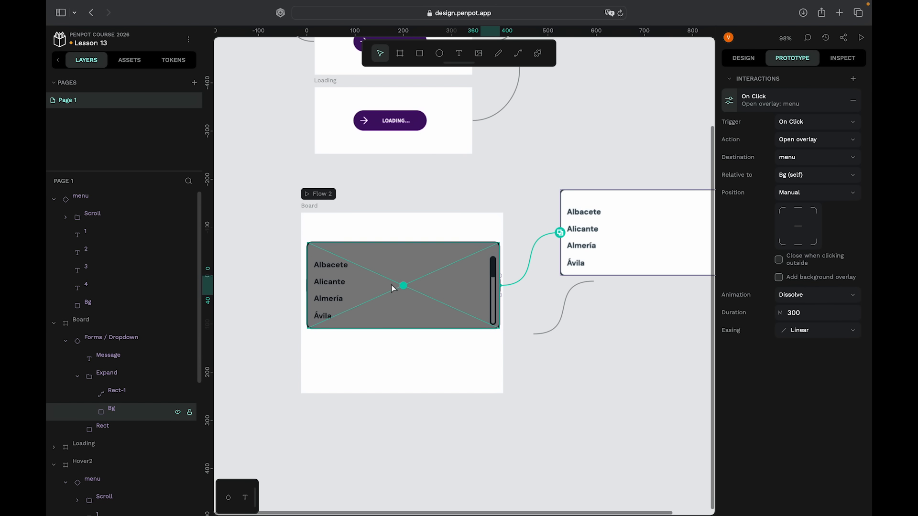
pyautogui.moveTo(403, 286); pyautogui.dragTo(403, 345)
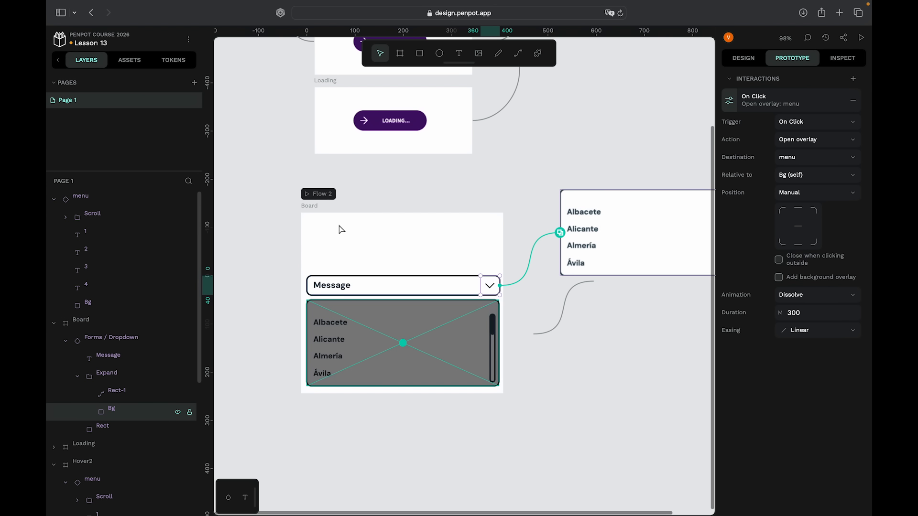
pyautogui.click(510, 186)
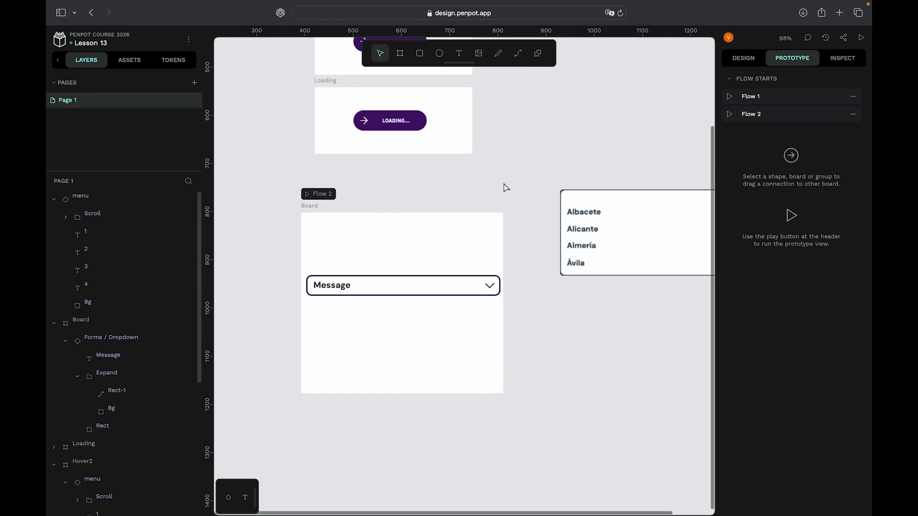
# - Preview Flow 2 and open the dropdown to test the menu, then return to the editor
pyautogui.click(304, 193)
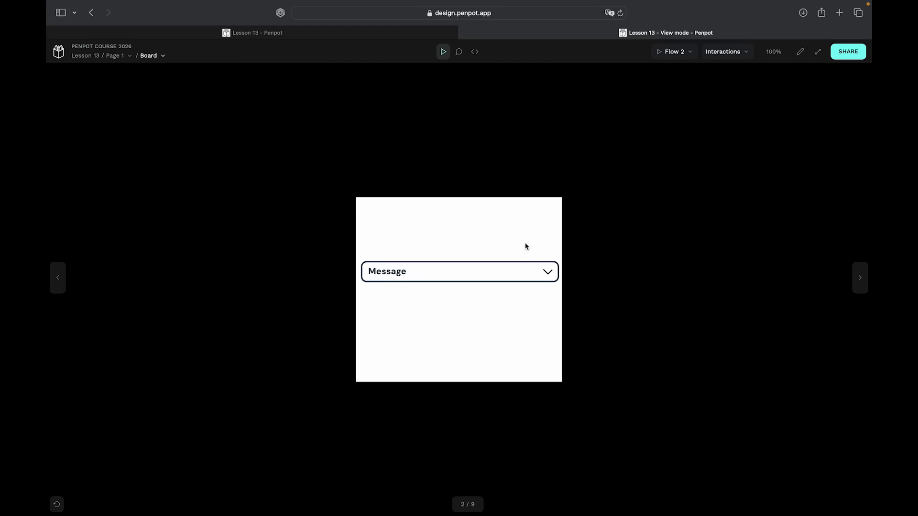
pyautogui.click(549, 275)
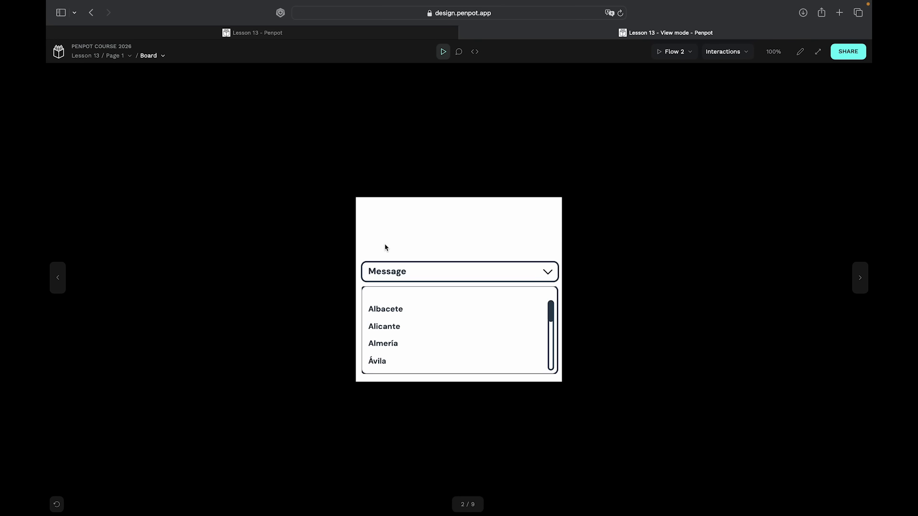
pyautogui.click(466, 32)
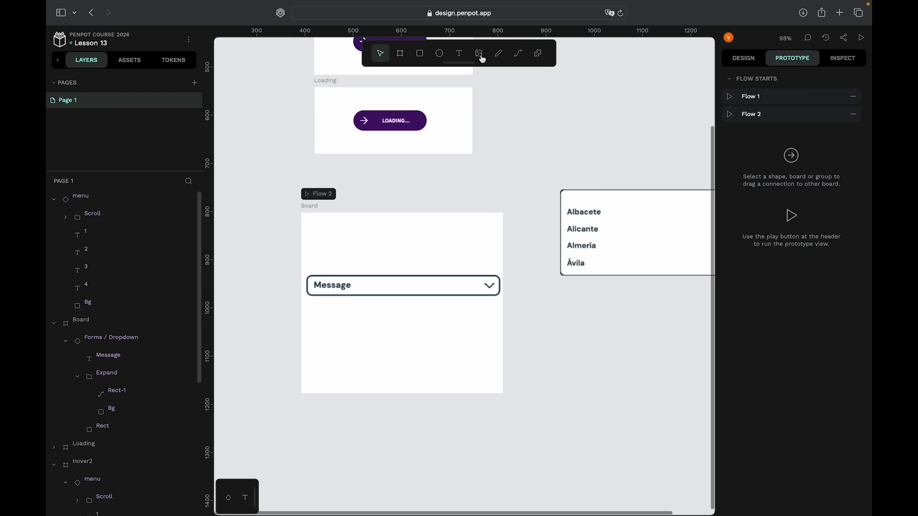
# - Examine the Flow 1 button boards and the Flow 2 dropdown board on the canvas
pyautogui.scroll(15, 558, 378)
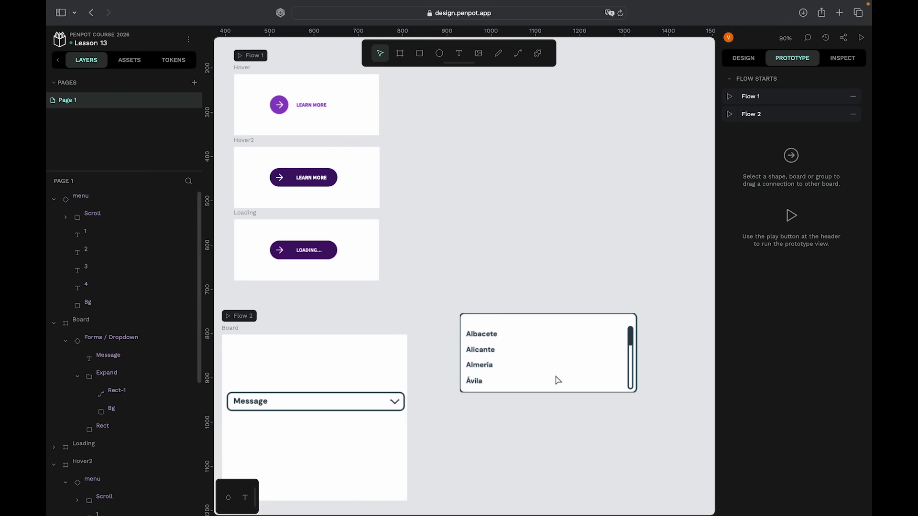
pyautogui.scroll(-5, 558, 380)
pyautogui.hscroll(2, 558, 380)
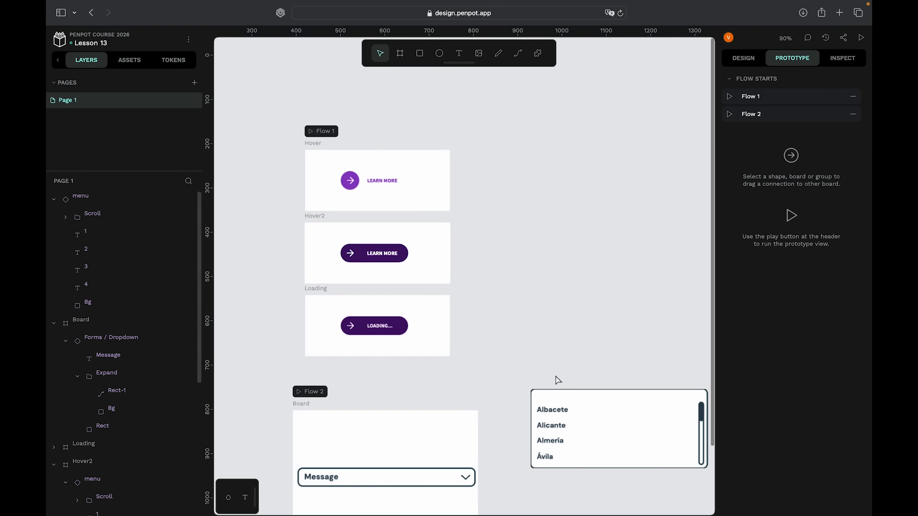
pyautogui.scroll(-3, 558, 381)
pyautogui.hscroll(2, 557, 380)
pyautogui.scroll(7, 556, 379)
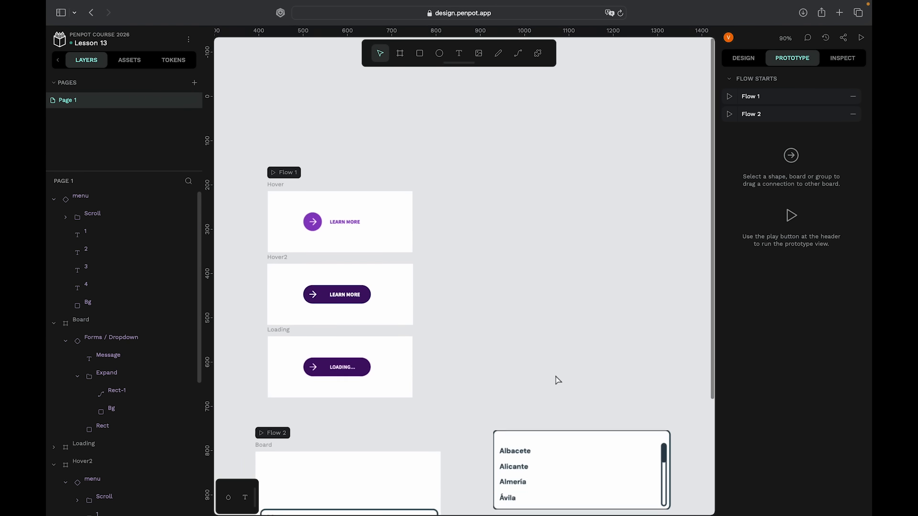
pyautogui.scroll(-4, 480, 344)
pyautogui.scroll(-2, 344, 210)
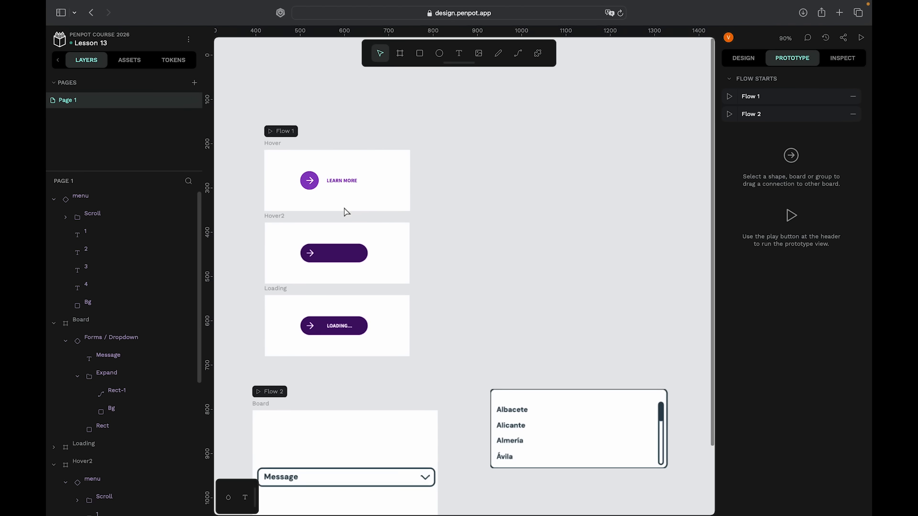
pyautogui.hscroll(-1, 307, 153)
pyautogui.scroll(3, 300, 139)
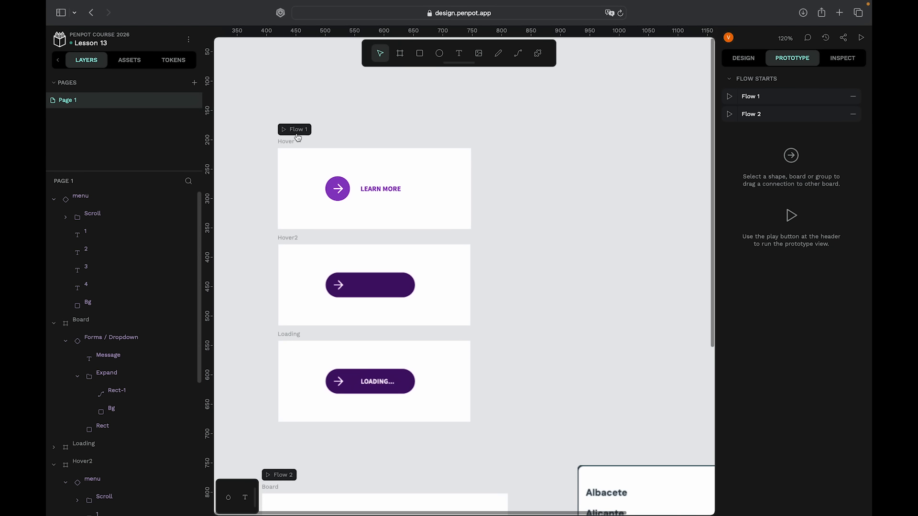
pyautogui.scroll(2, 297, 132)
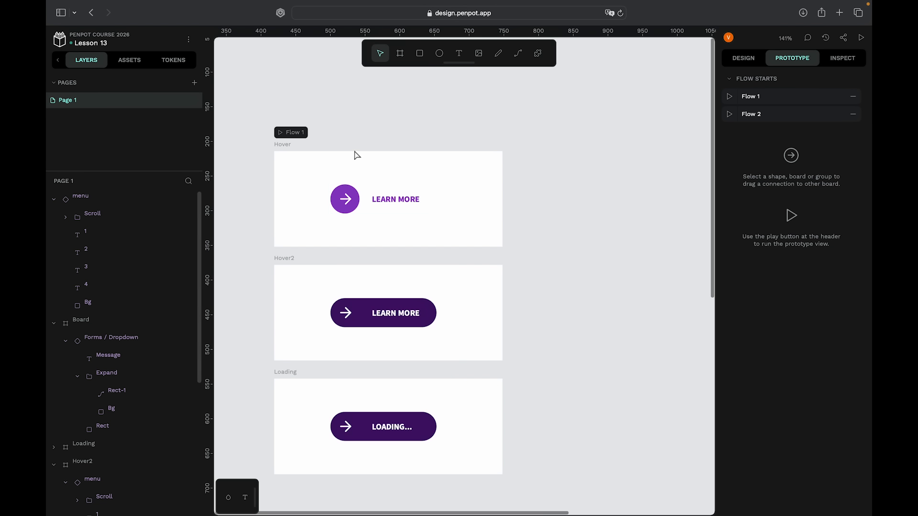
pyautogui.scroll(-5, 349, 277)
pyautogui.scroll(-3, 343, 367)
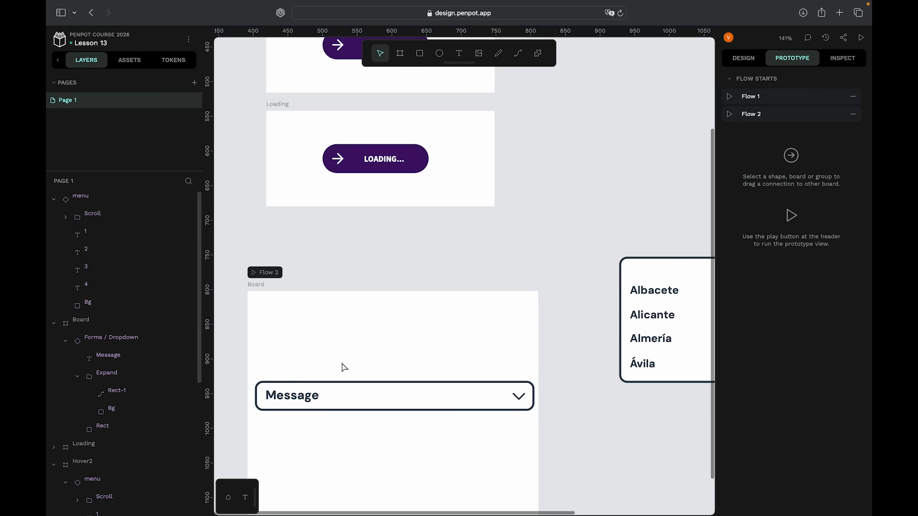
pyautogui.scroll(-2, 400, 342)
pyautogui.scroll(-2, 400, 342)
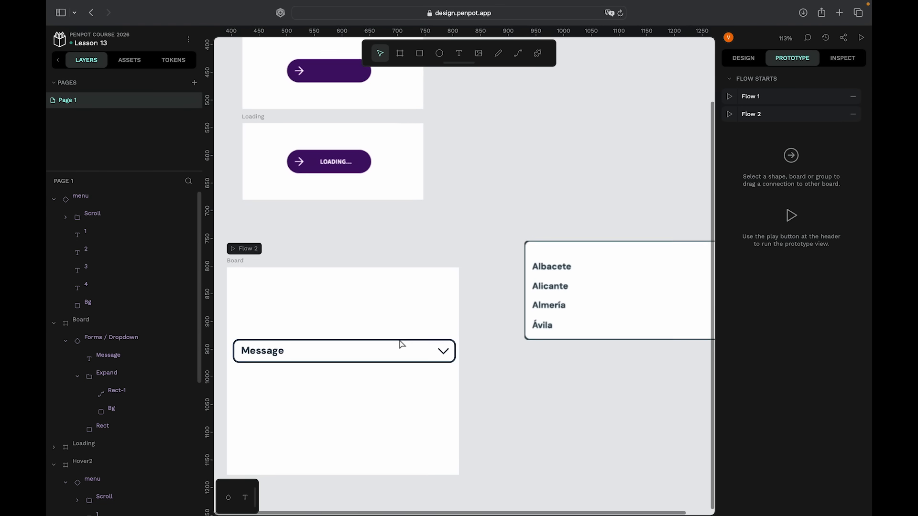
pyautogui.scroll(1, 400, 343)
pyautogui.hscroll(-1, 400, 342)
pyautogui.scroll(2, 400, 342)
pyautogui.hscroll(2, 400, 342)
pyautogui.scroll(-2, 402, 344)
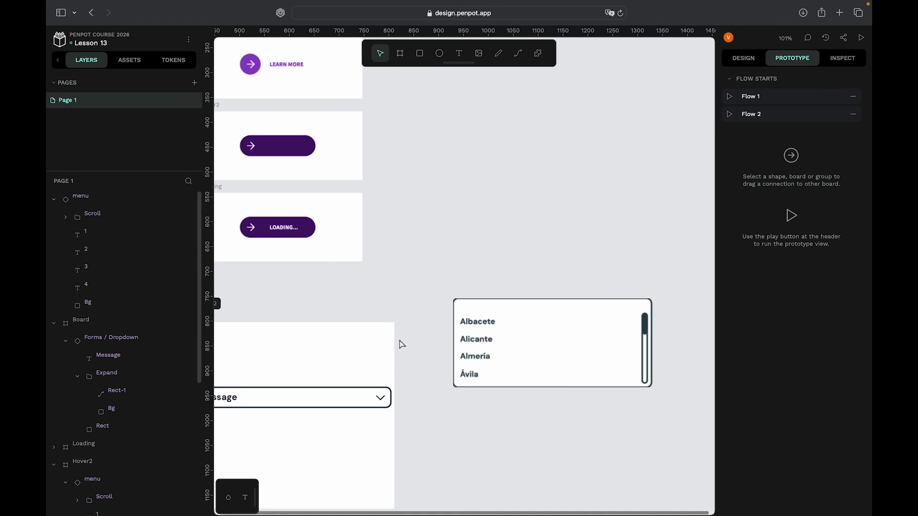